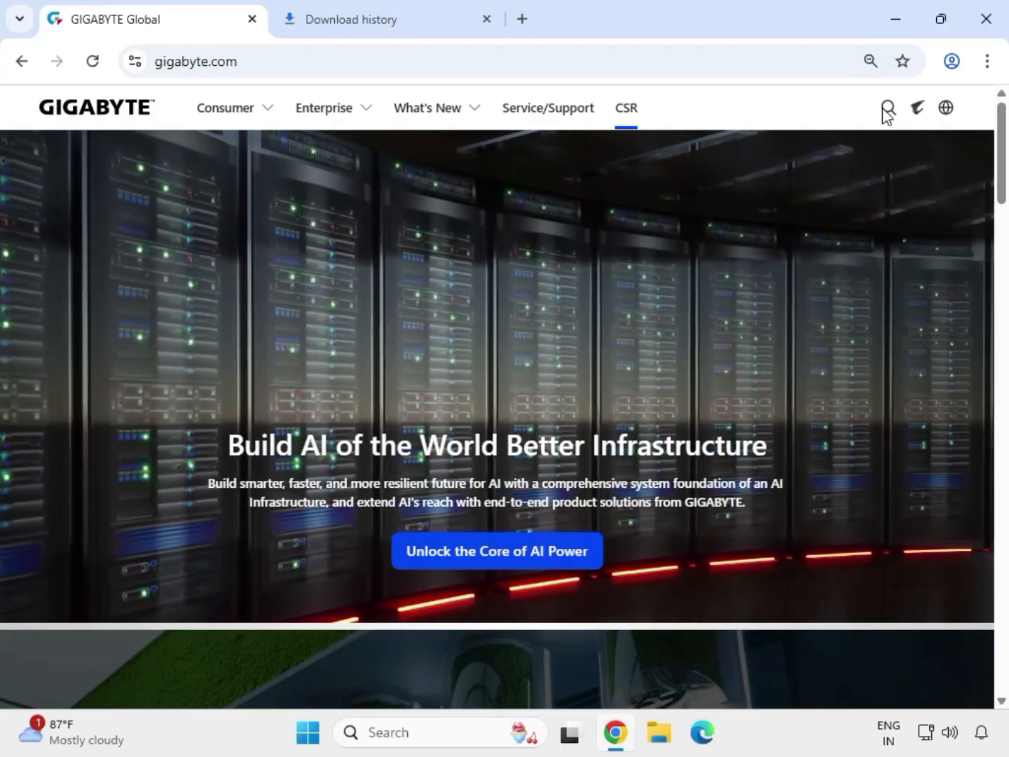
- Search the GIGABYTE site for "H510M A" and open the H510M A (rev. 1.0) product page
click(886, 111)
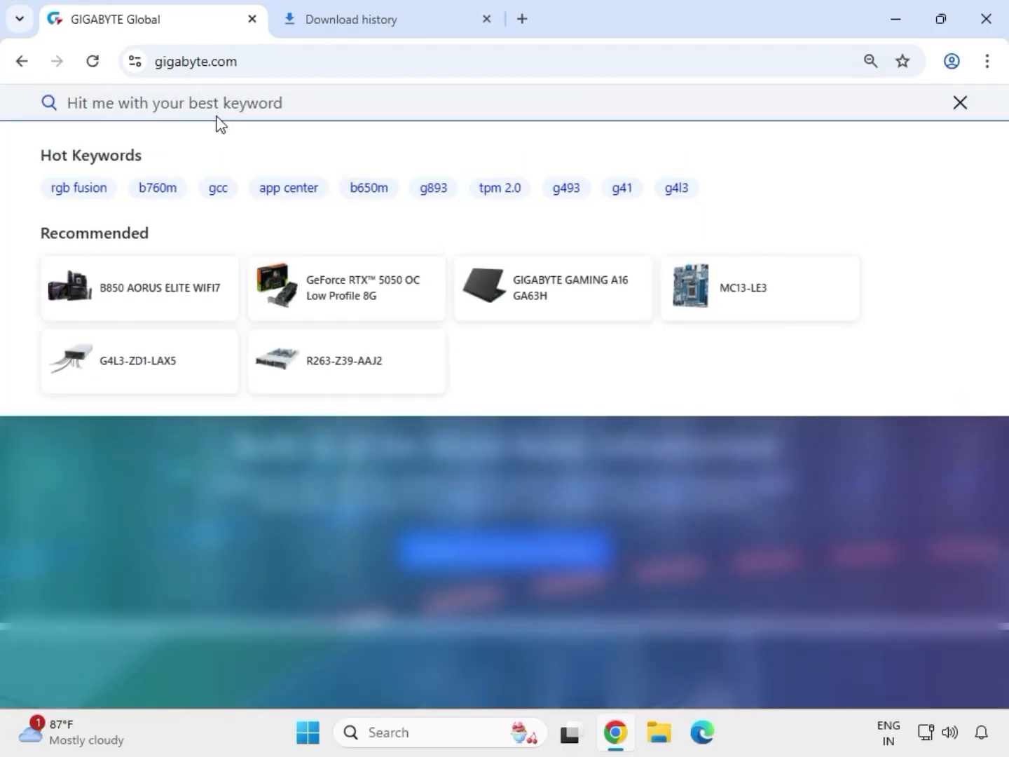
text(H510M)
text(A)
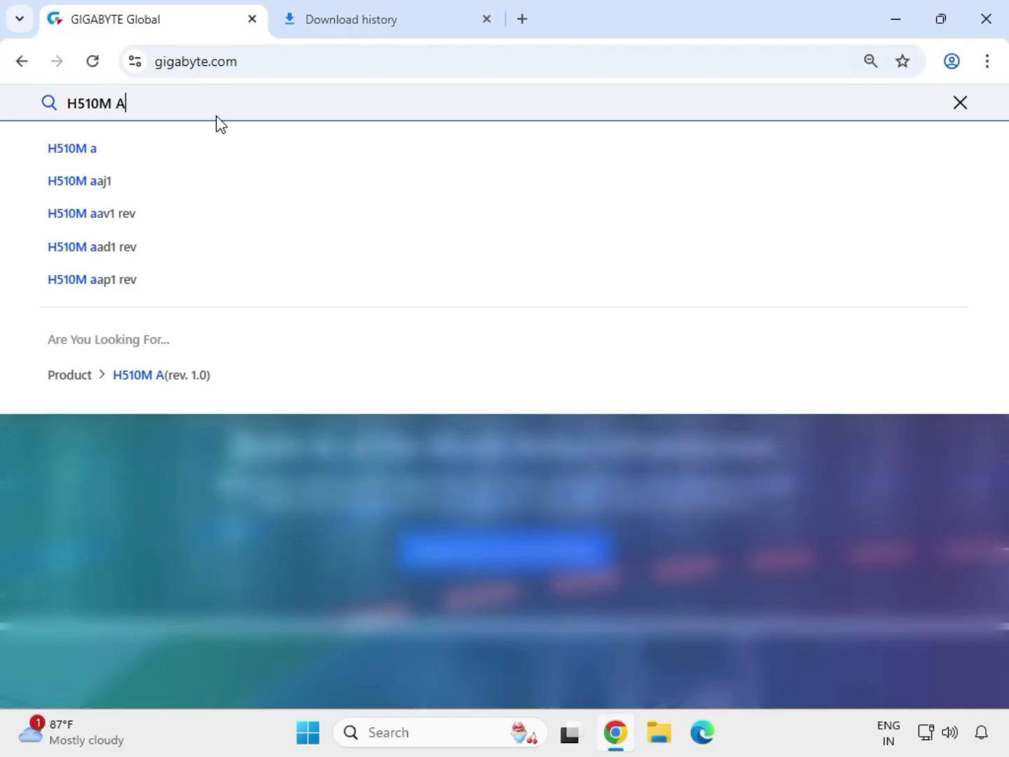
key(Return)
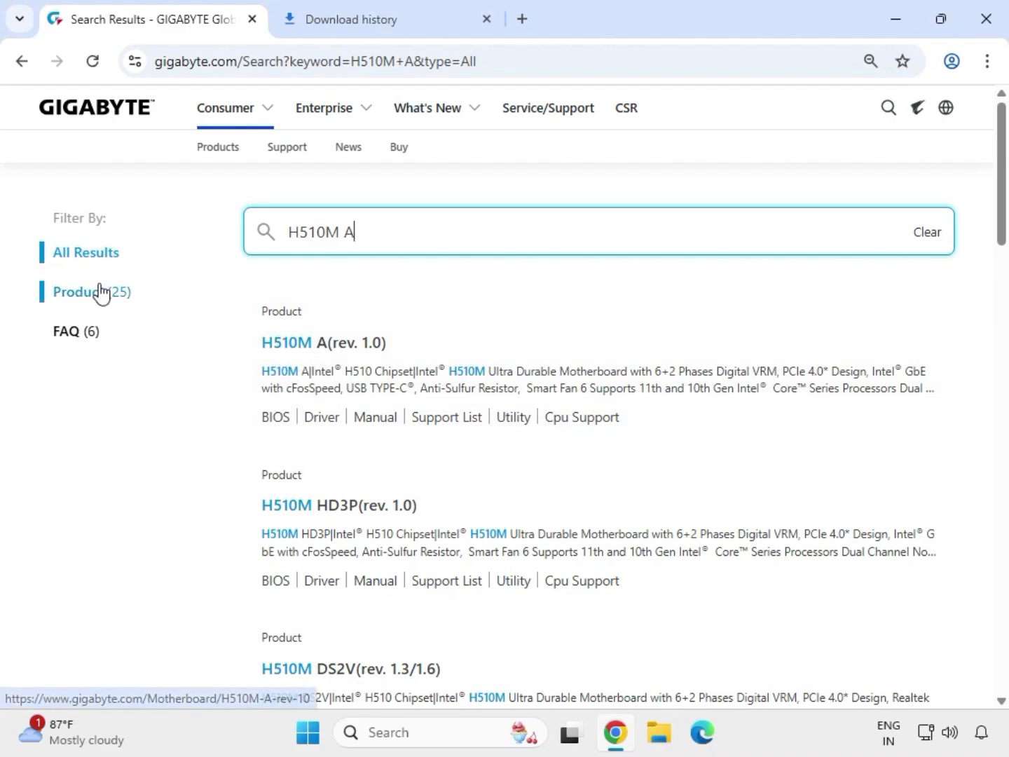
click(284, 349)
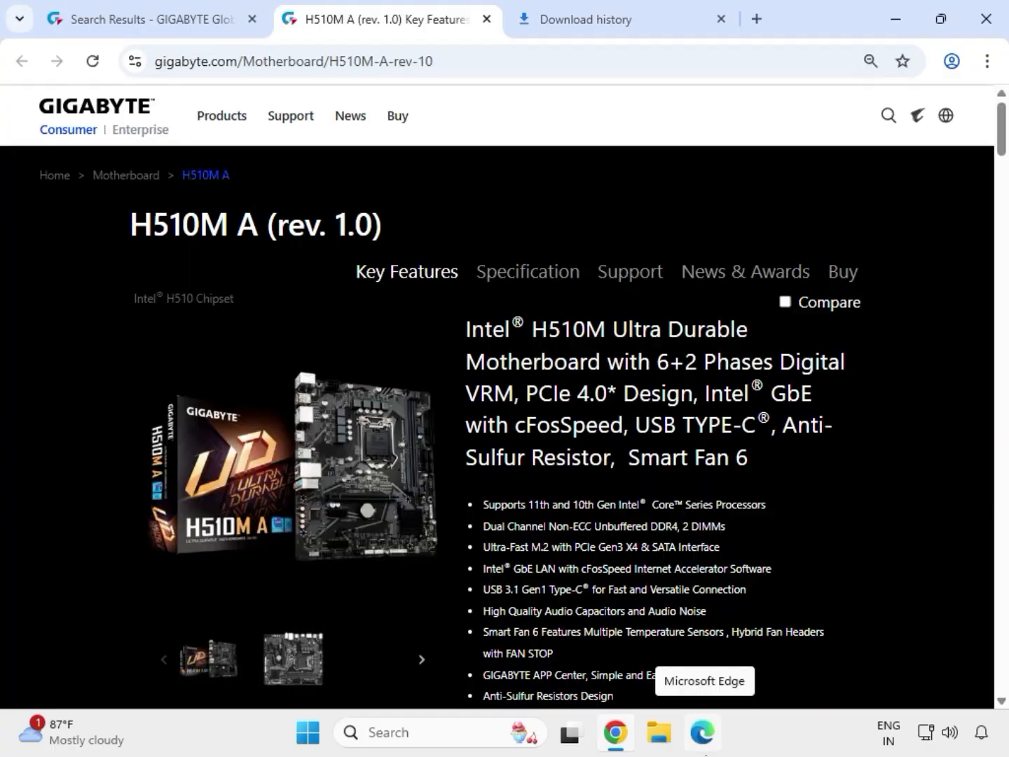
- Open the motherboard's Support downloads and filter the drivers for Windows 11 64bit
click(625, 286)
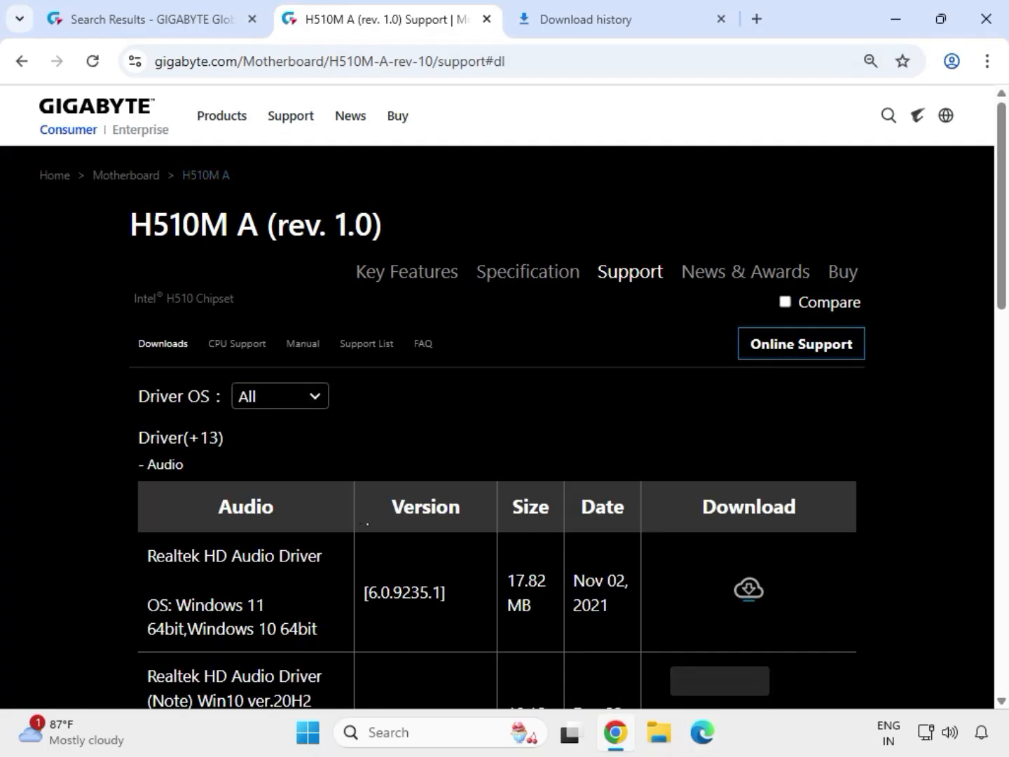
click(276, 405)
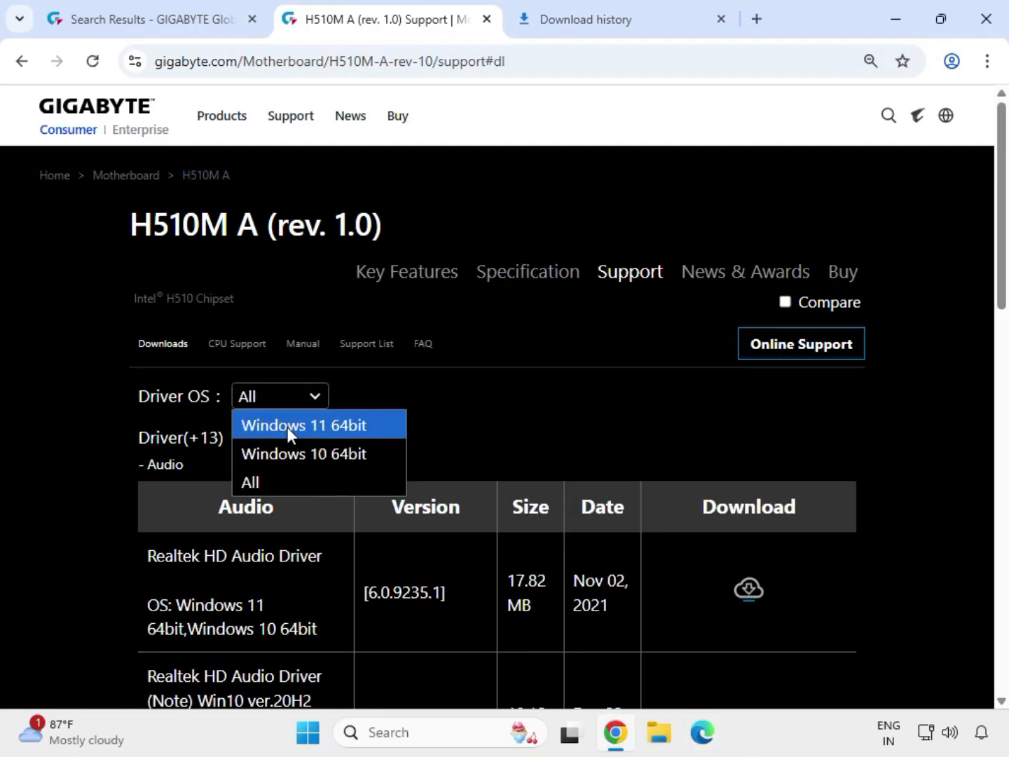
click(287, 427)
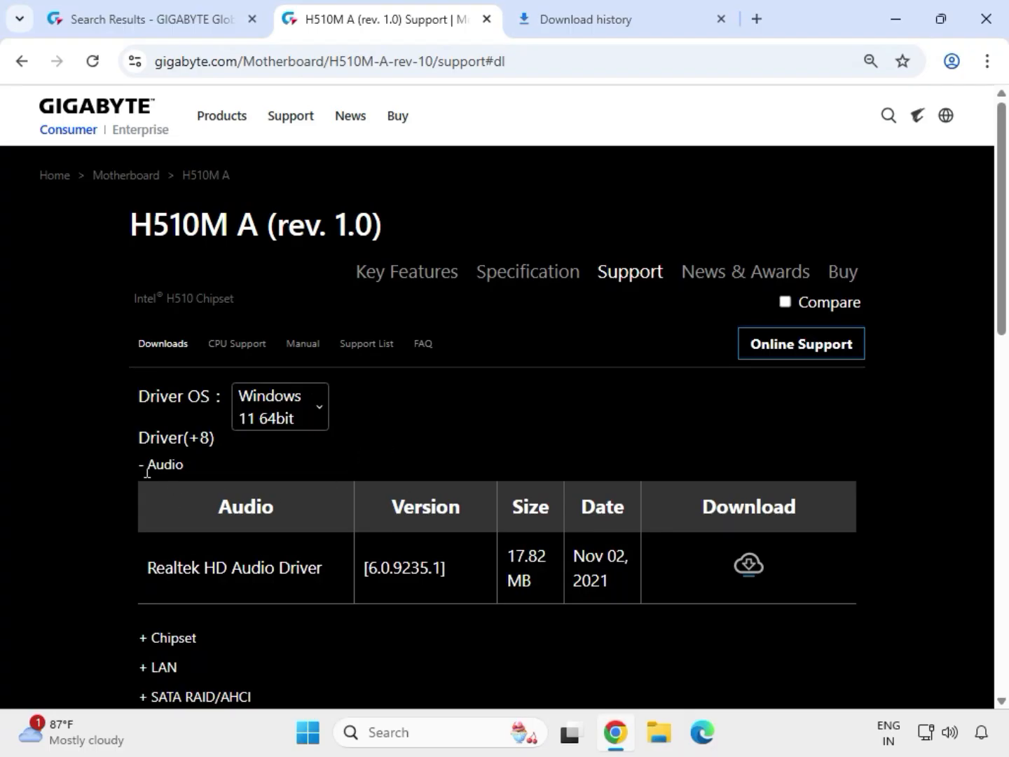
- Download the Realtek HD Audio Driver from the Audio section
drag(146, 468, 181, 465)
click(189, 471)
double_click(158, 464)
drag(144, 570, 728, 565)
click(747, 570)
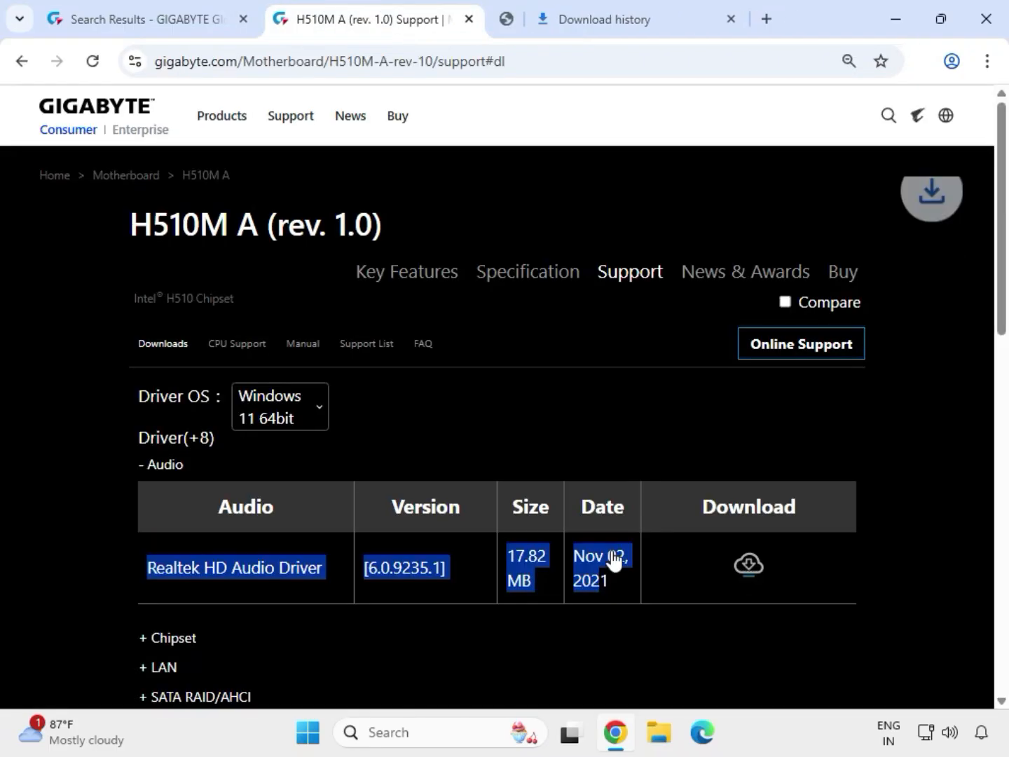
- Expand the Chipset drivers and download the Intel INF installation and the Intel Serial I/O driver
scroll(448, 569, down, 1)
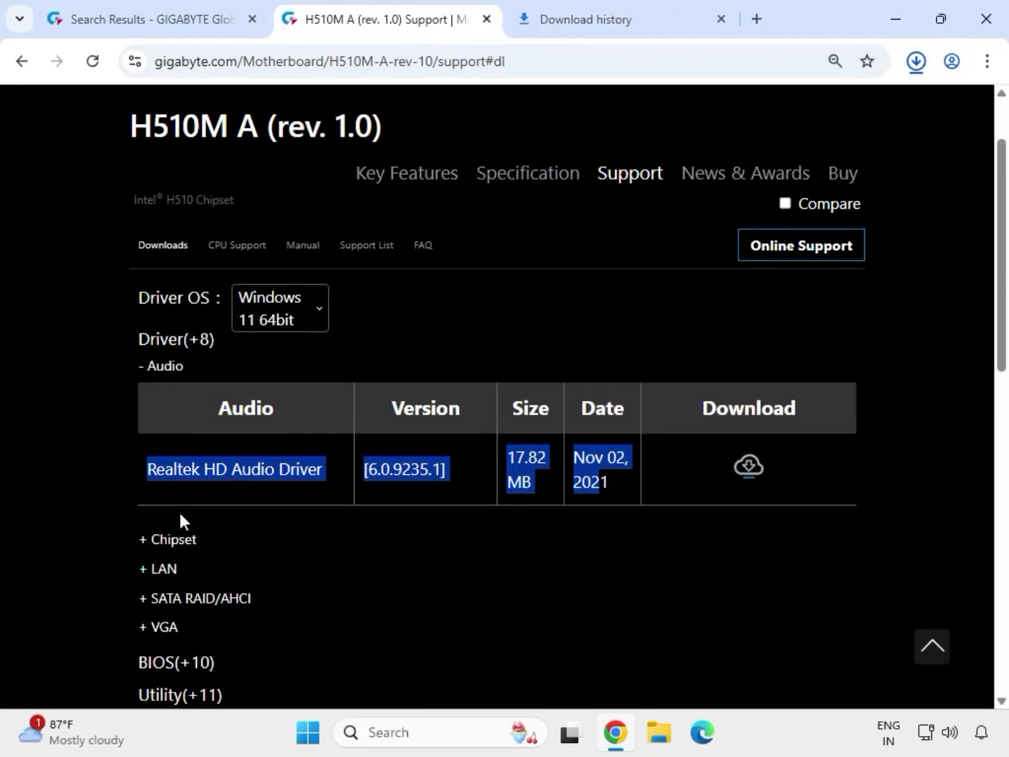
click(174, 540)
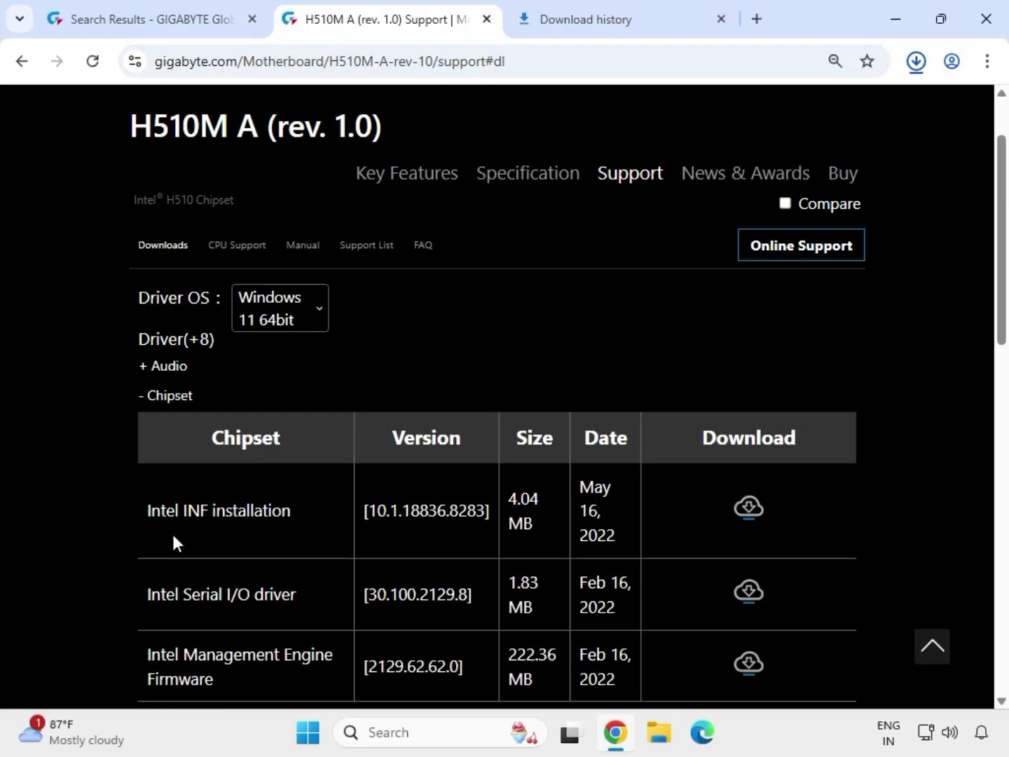
drag(147, 512, 305, 522)
drag(141, 596, 263, 595)
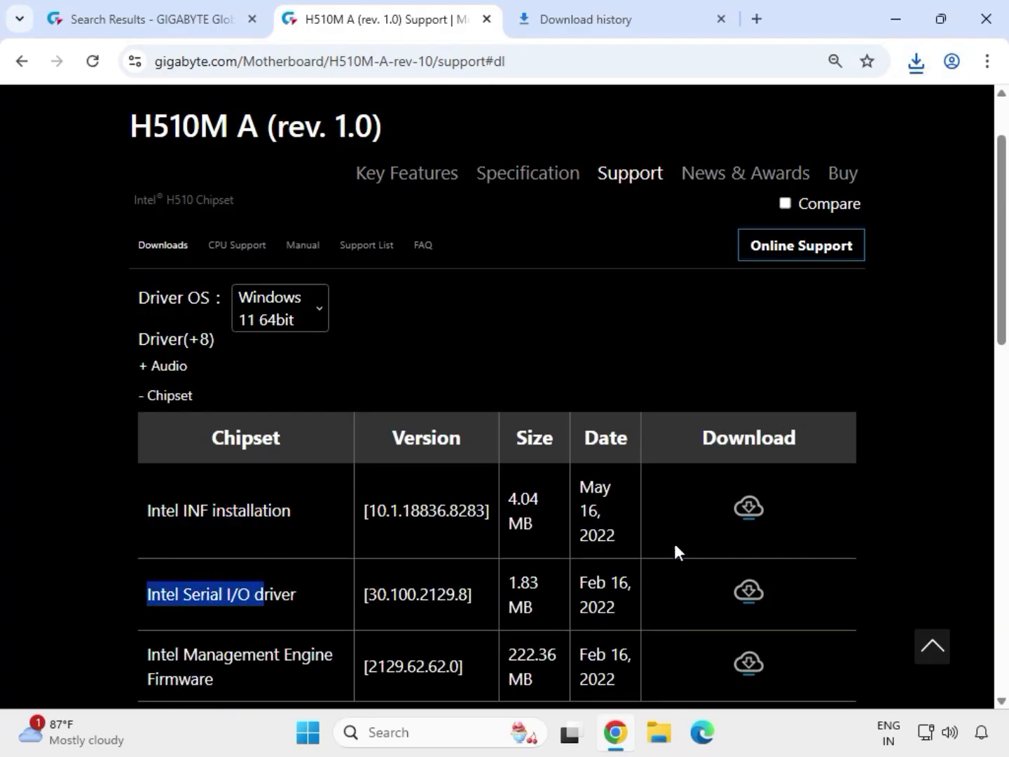
click(751, 593)
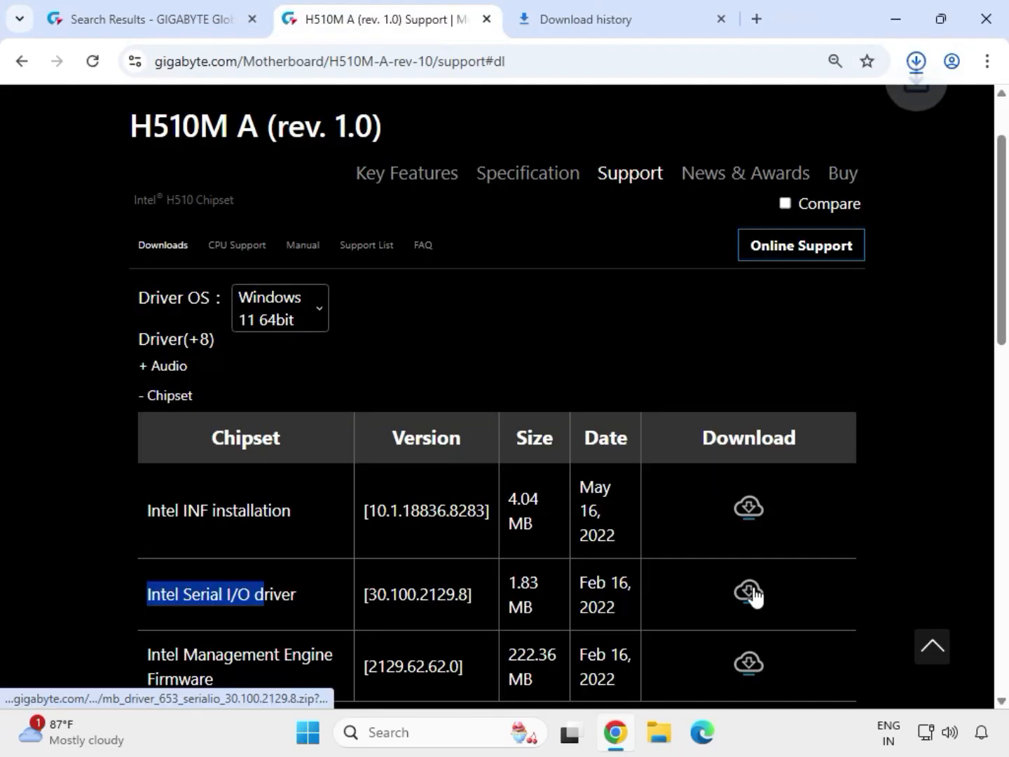
click(751, 593)
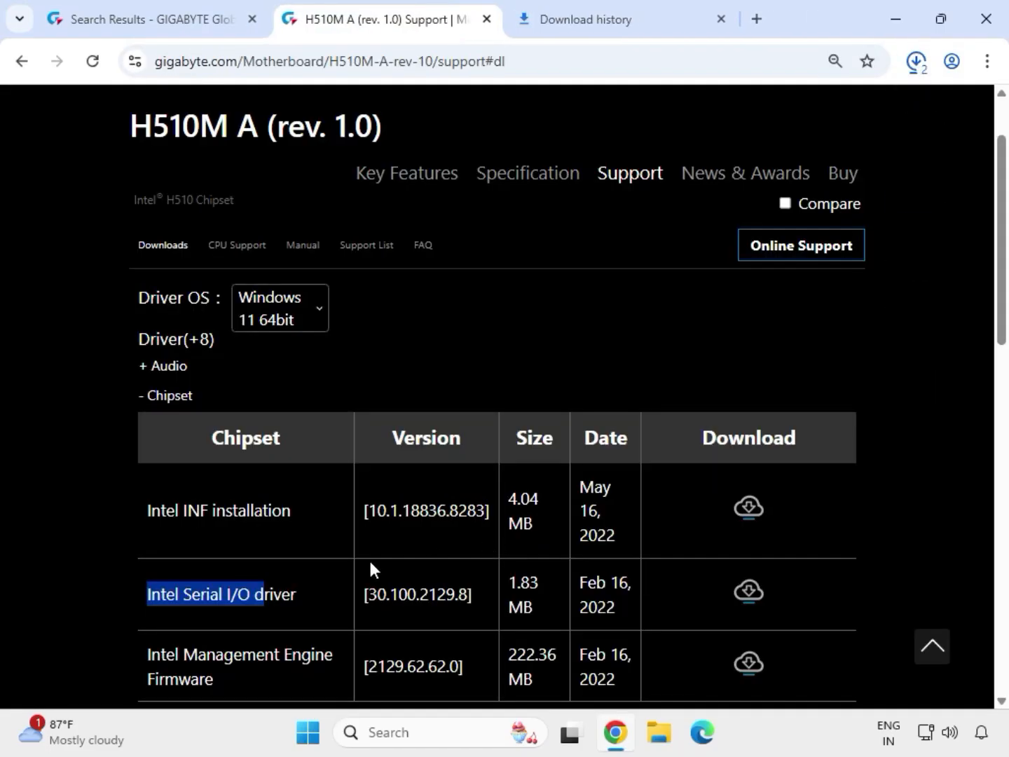
- Expand the LAN drivers and download the Intel LAN Driver
scroll(370, 561, down, 3)
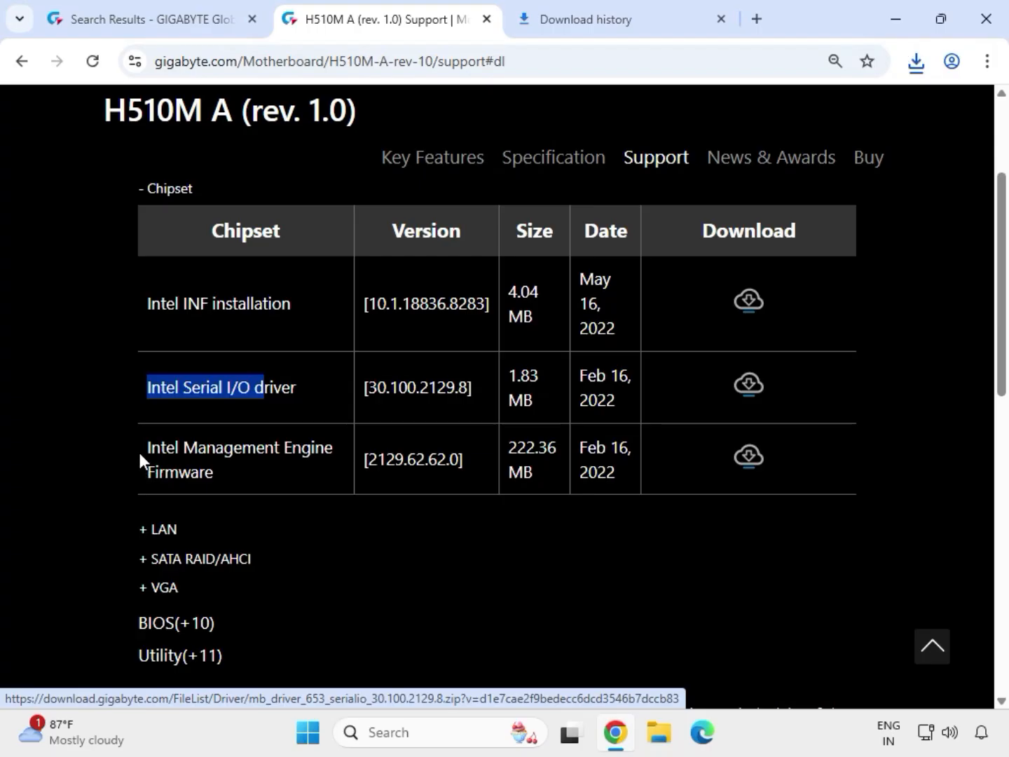
click(160, 530)
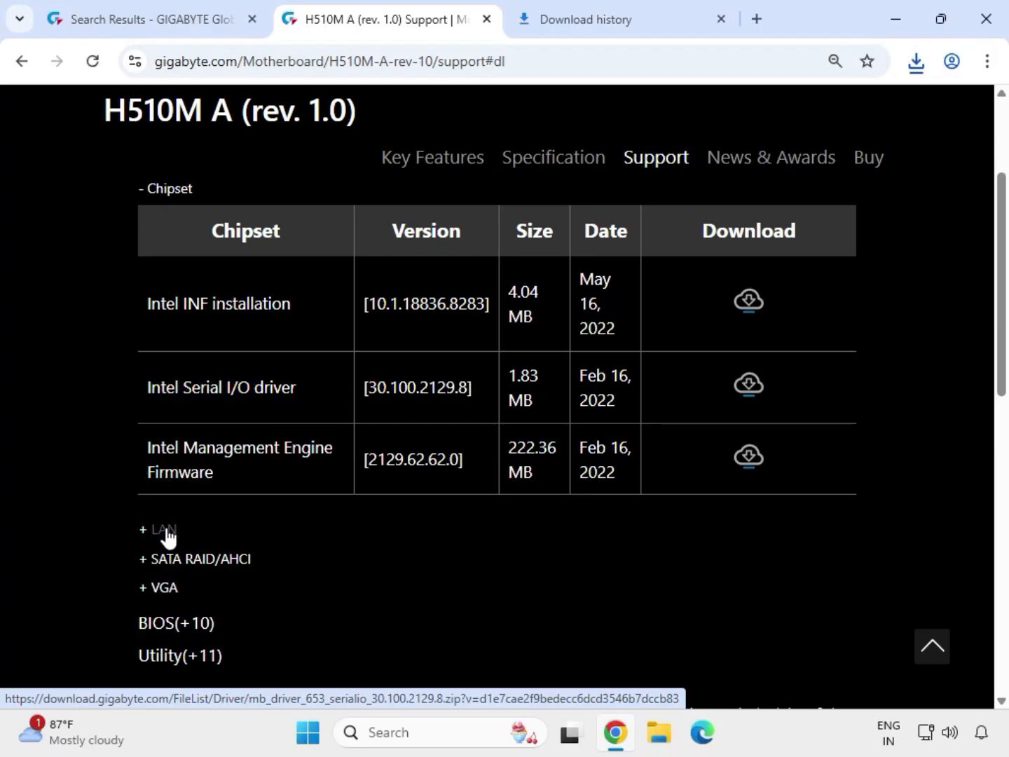
drag(141, 320, 747, 331)
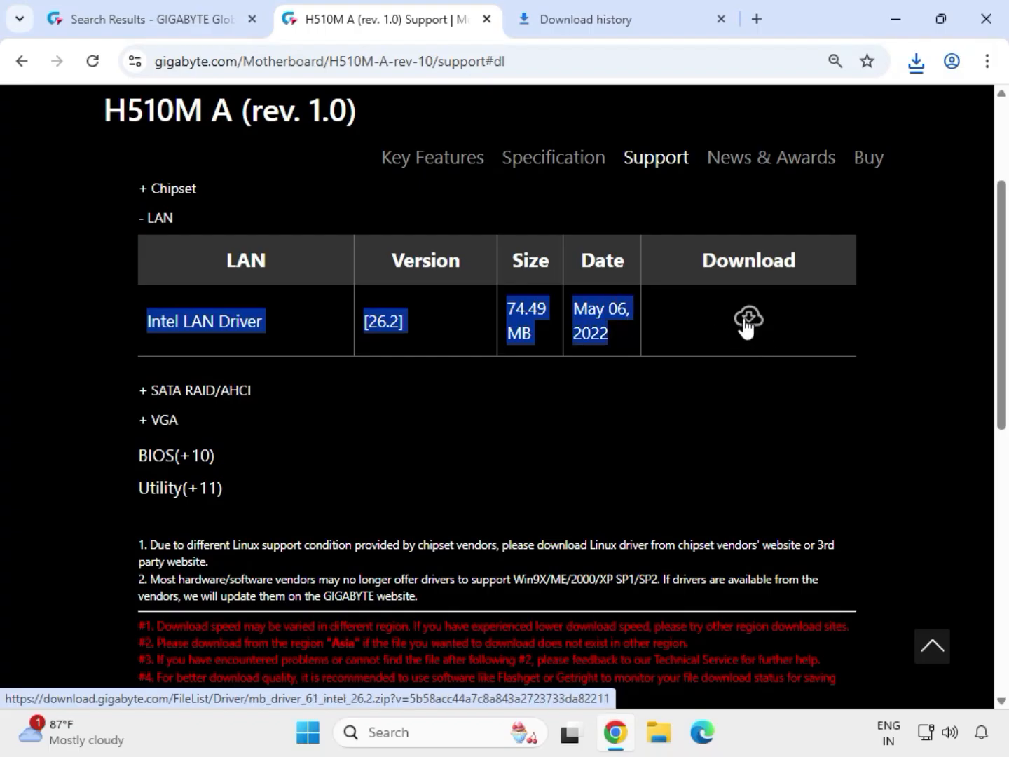
click(745, 319)
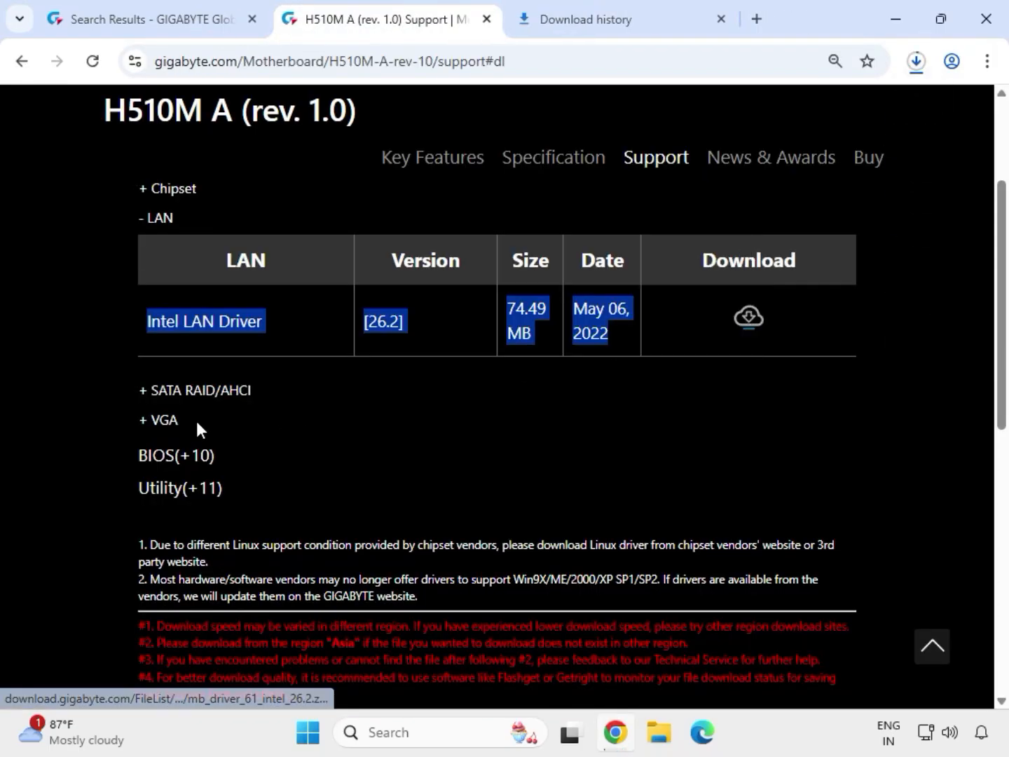
- Expand the VGA drivers and download the Intel Graphic Driver
double_click(151, 420)
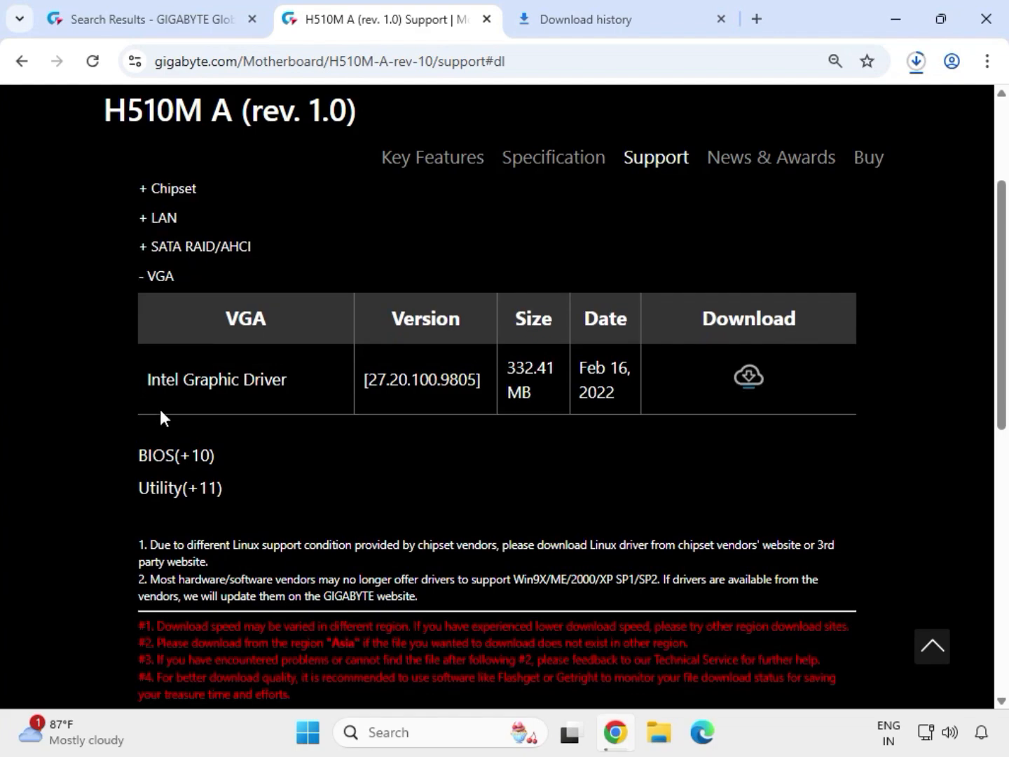
drag(146, 383, 711, 395)
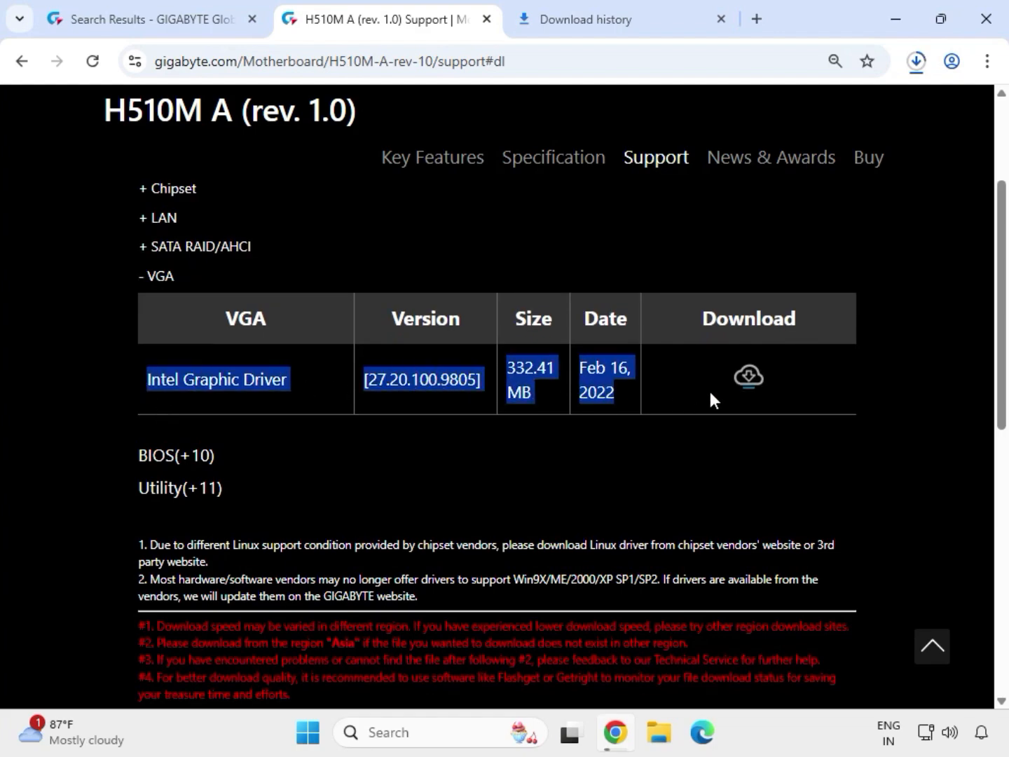
click(748, 379)
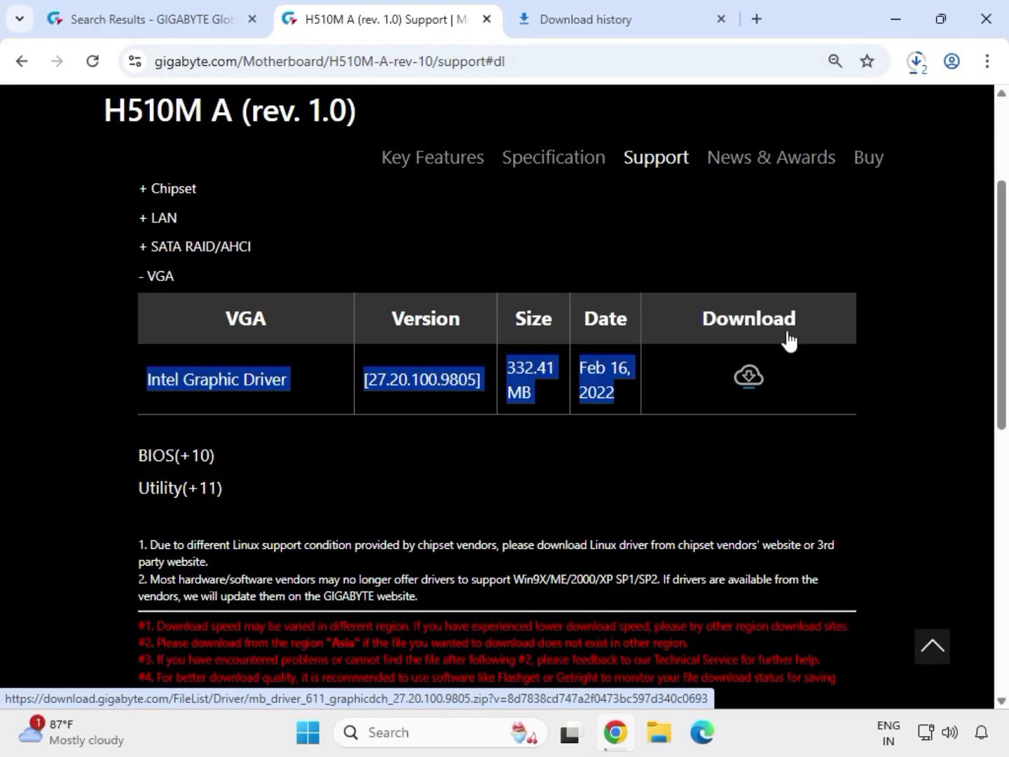
- Show the downloaded Serial I/O driver archive in its folder from the recent download history
click(917, 74)
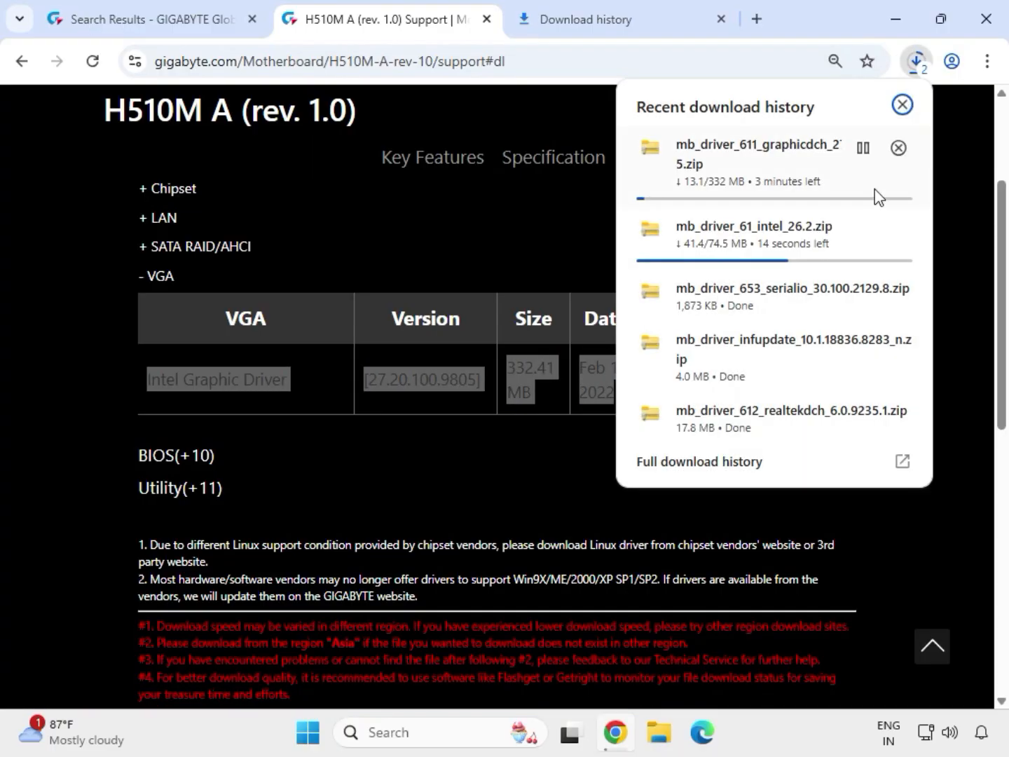
mouse_move(865, 308)
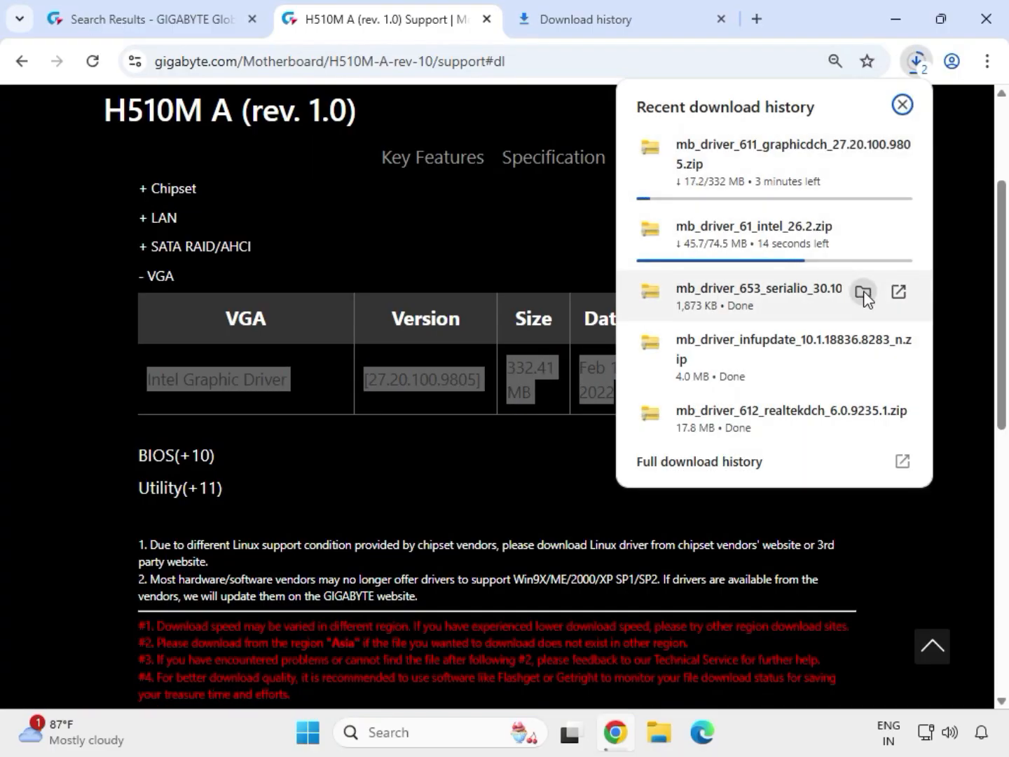
click(864, 293)
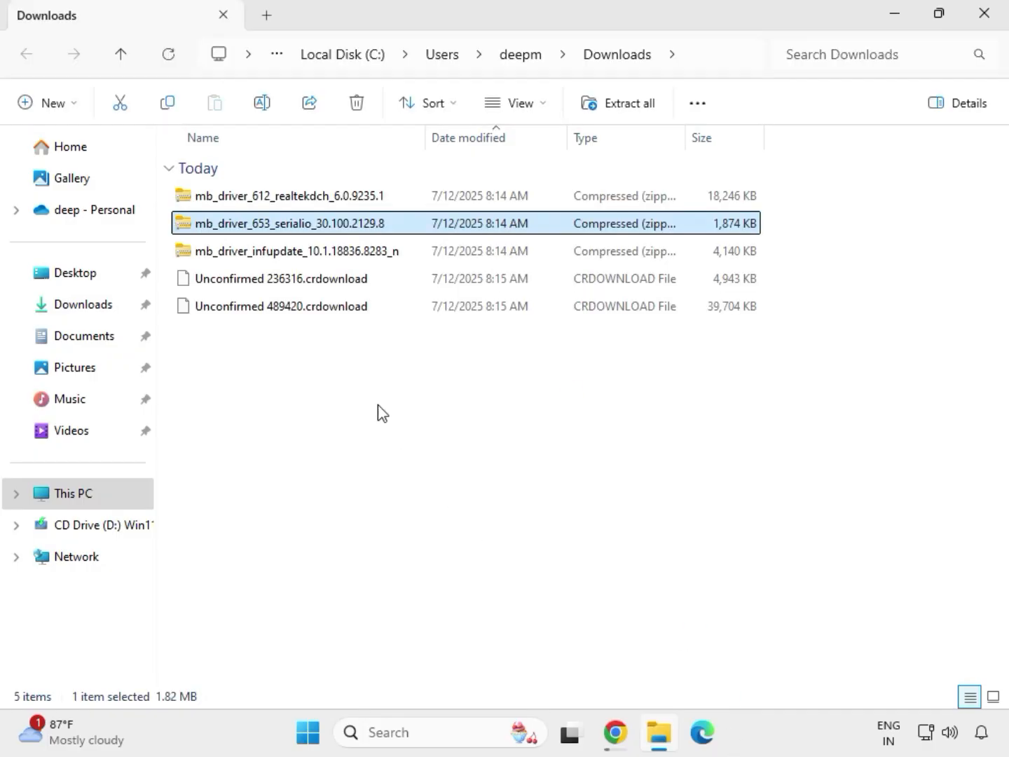
drag(379, 413, 366, 204)
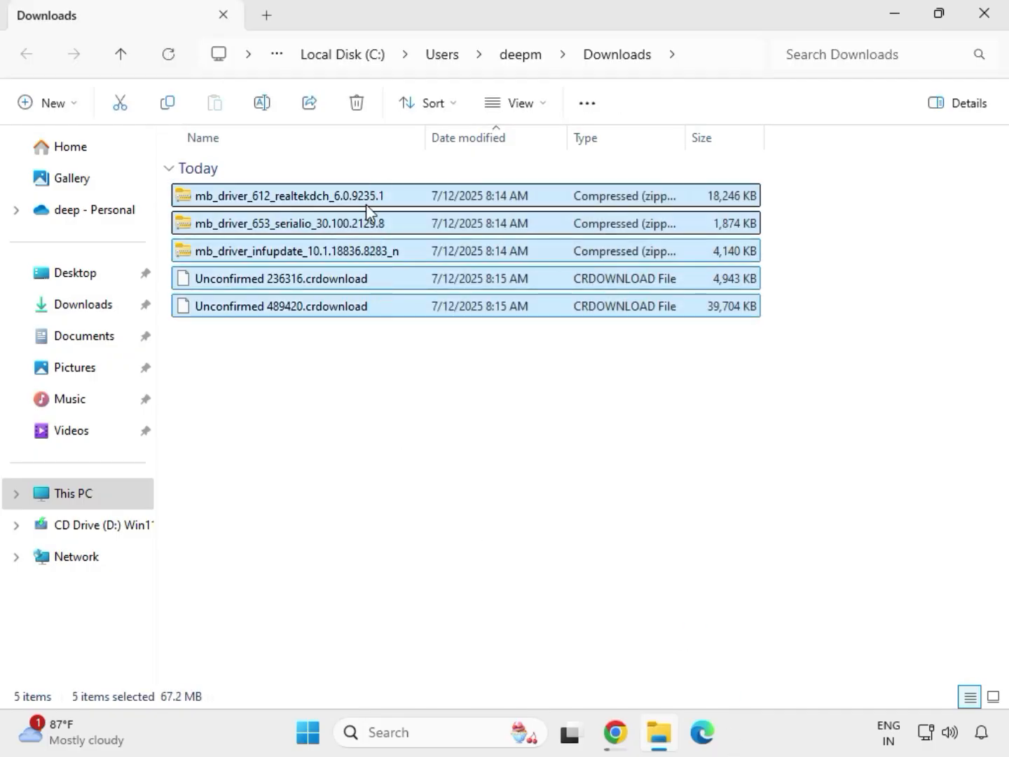
click(329, 306)
click(330, 281)
click(323, 309)
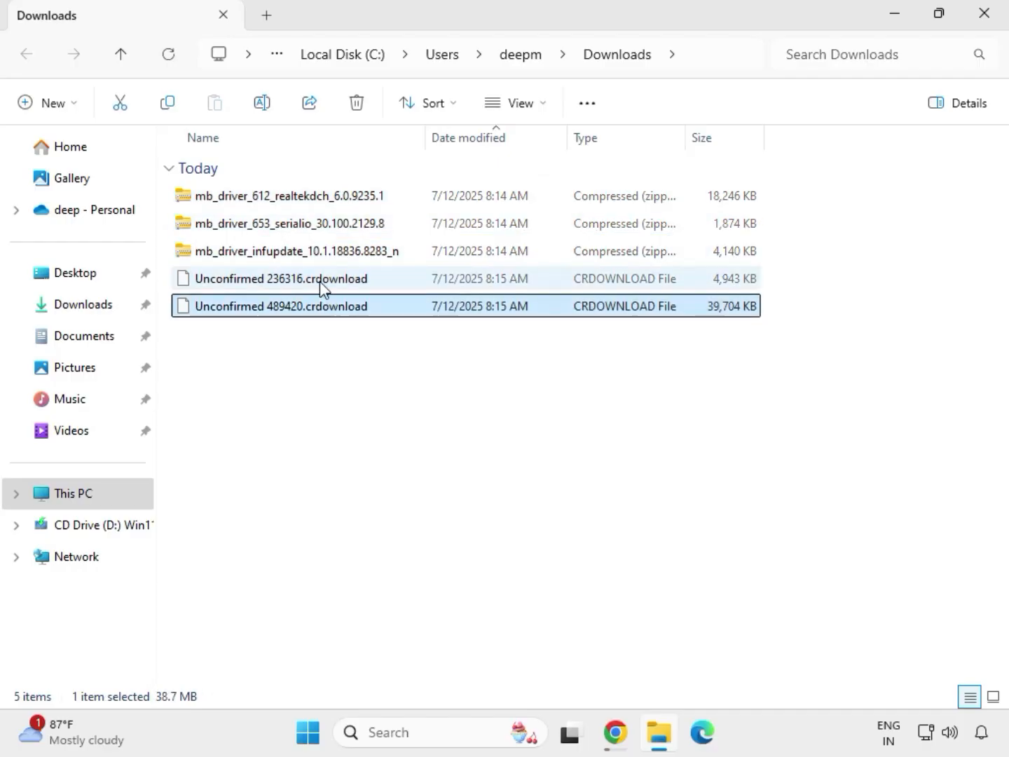
click(322, 282)
drag(336, 334, 305, 180)
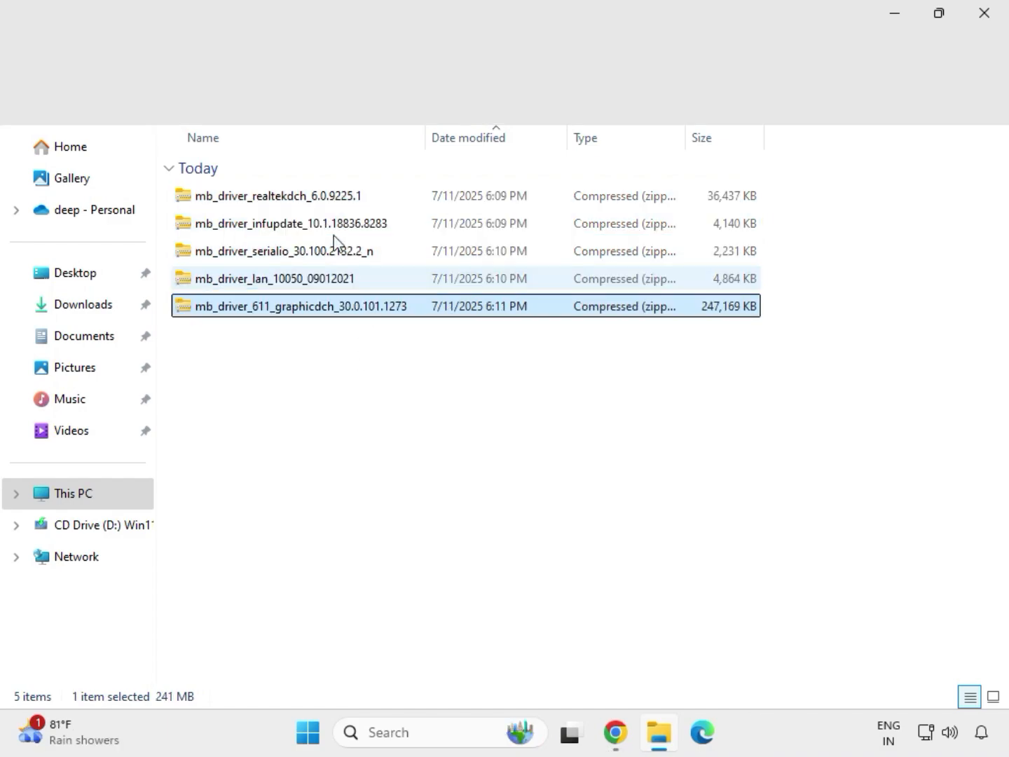
drag(361, 337, 313, 185)
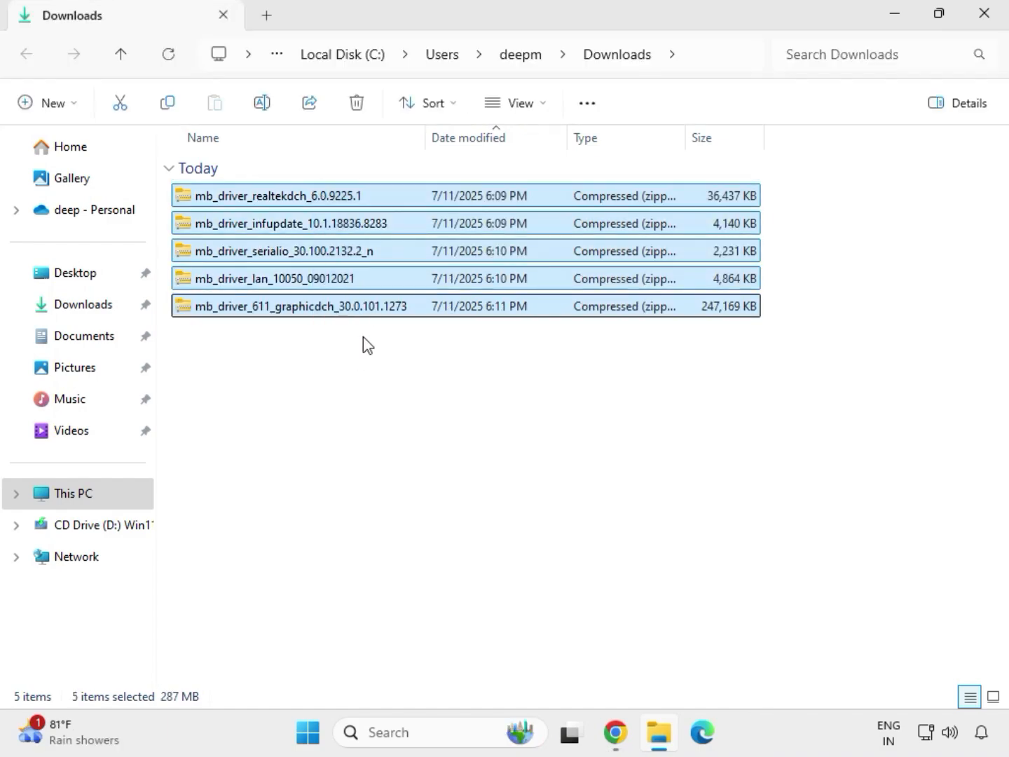
- Extract the mb_driver_611_graphicdch_30.0.101.1273 archive to its default folder and close the window showing the extracted files
click(352, 308)
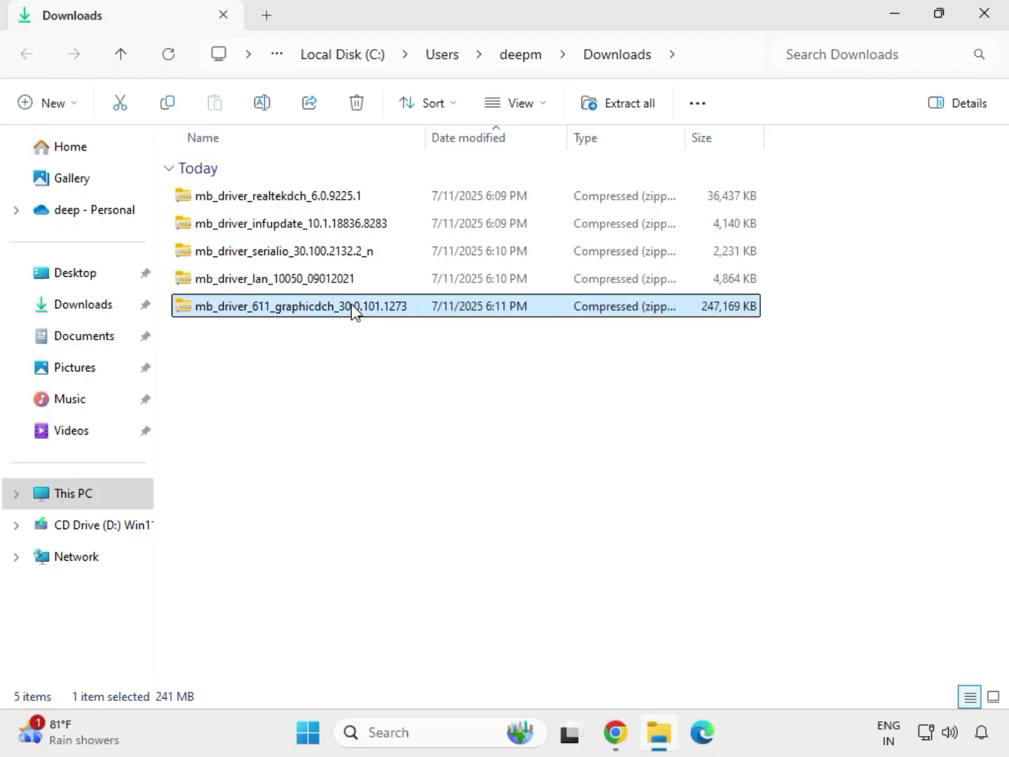
right_click(352, 309)
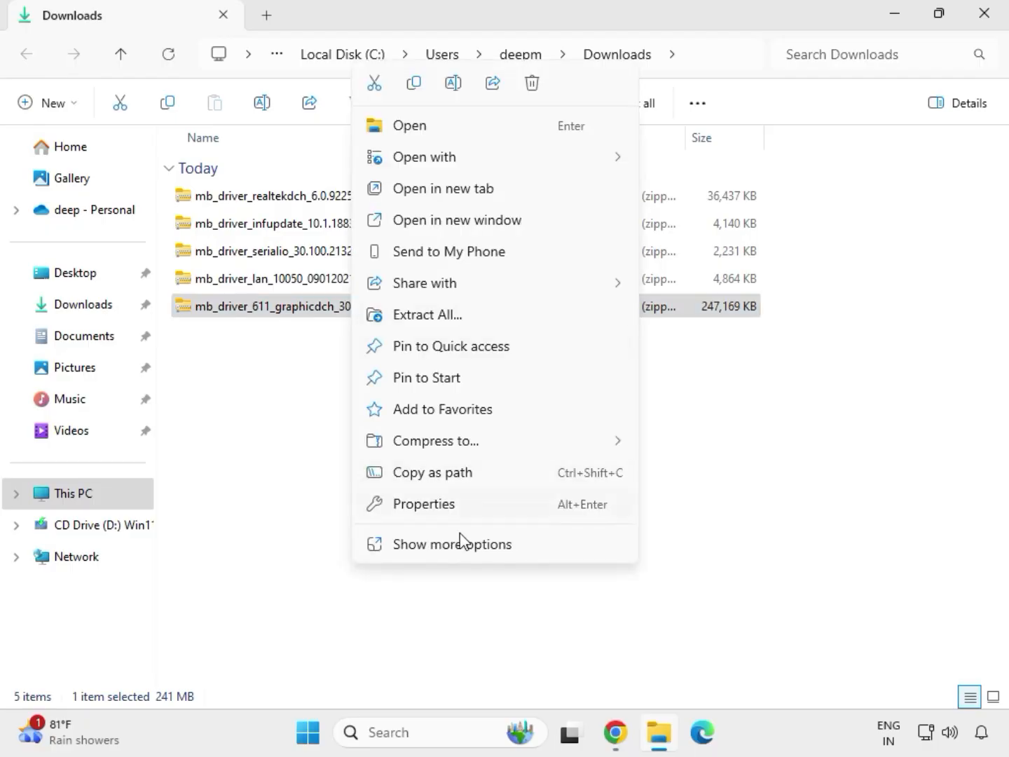
click(453, 550)
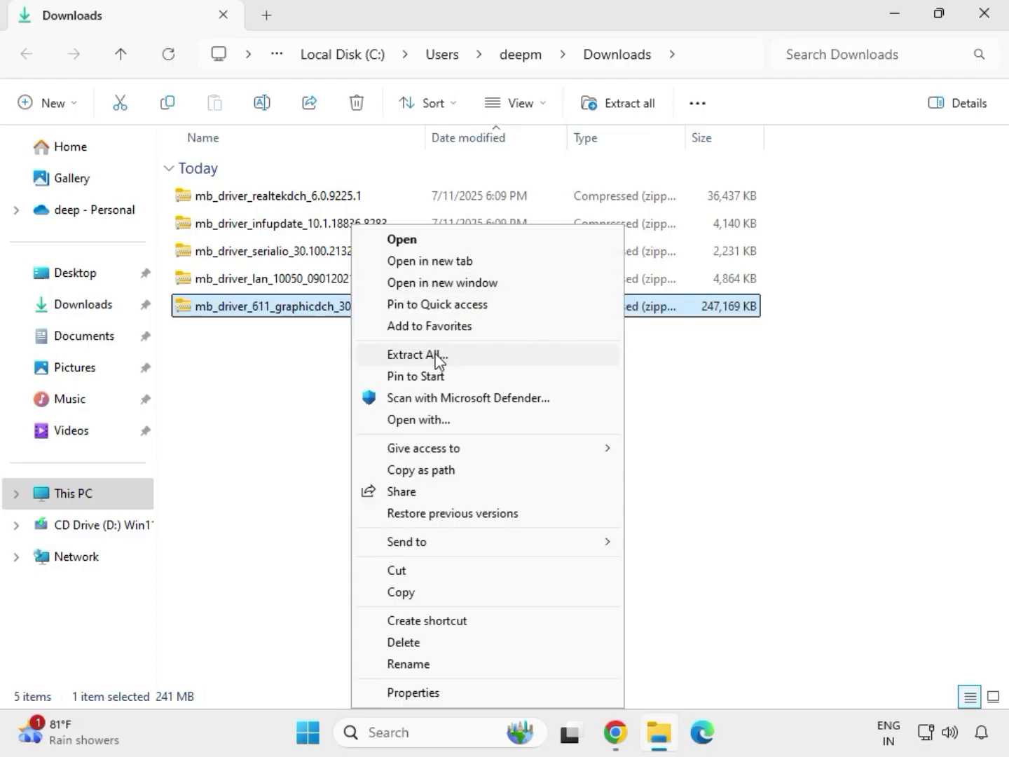
click(426, 357)
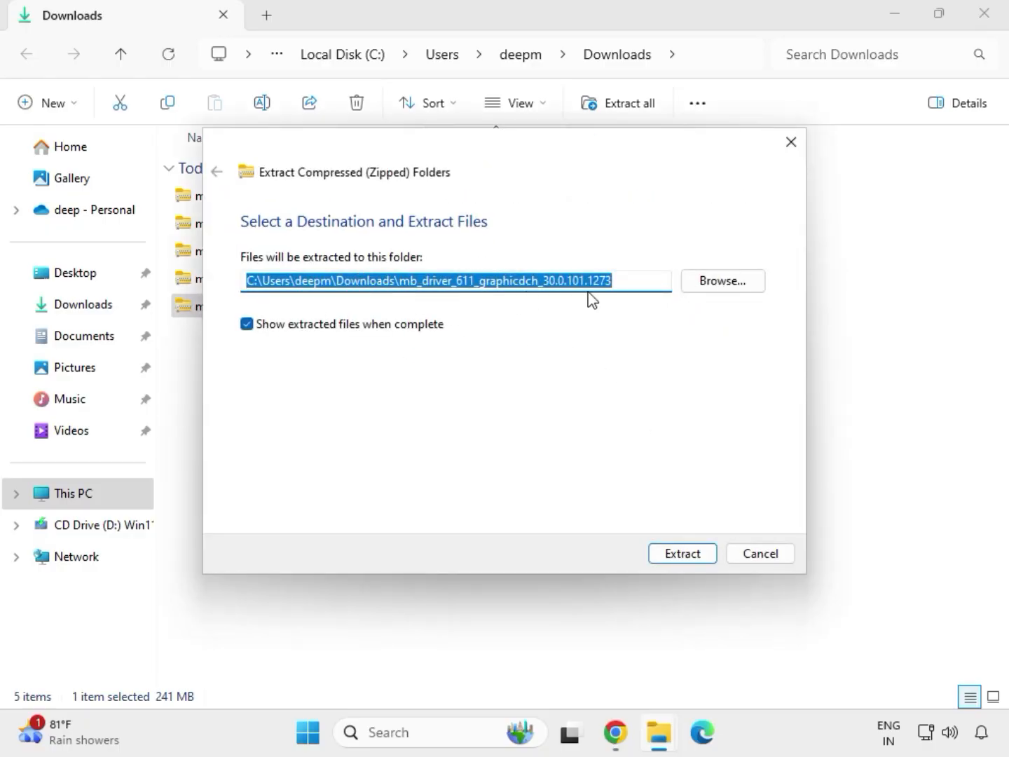
click(689, 559)
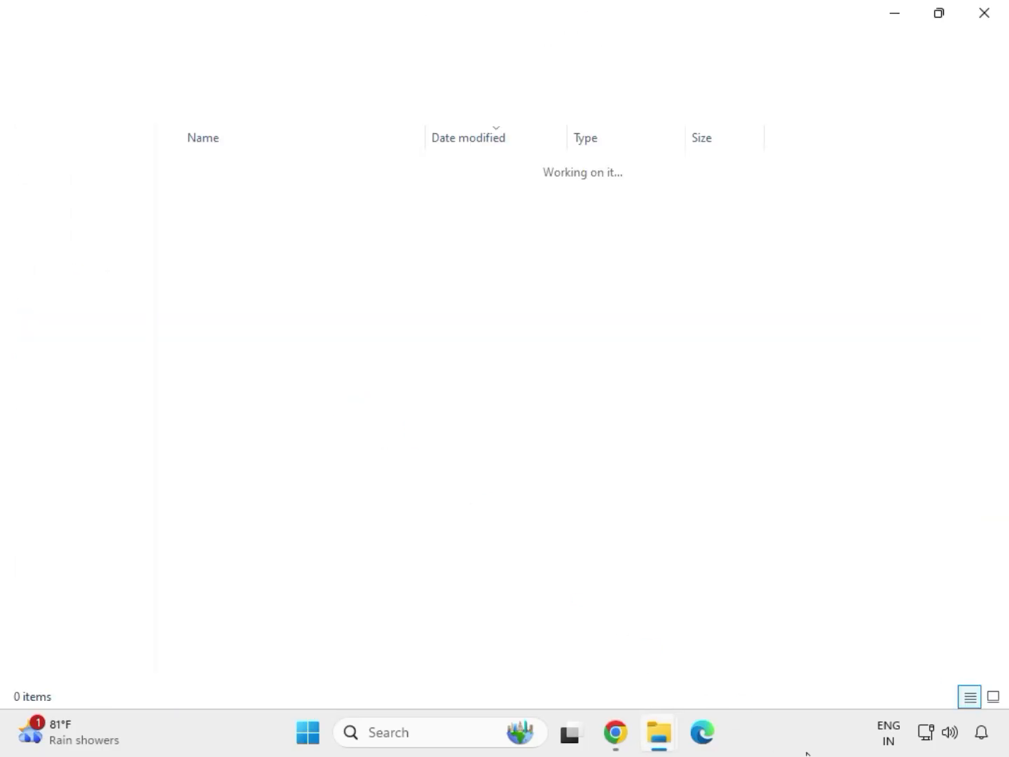
click(985, 14)
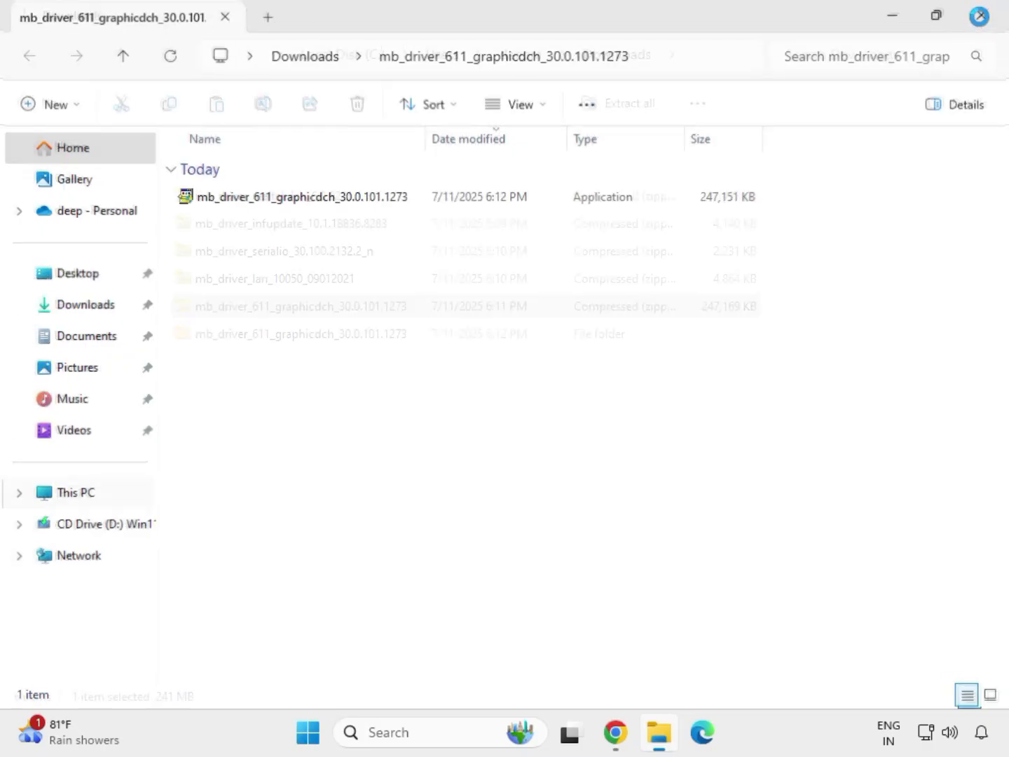
- Extract the mb_driver_lan_10050_09012021 archive to its default folder and close the window showing the extracted files
click(255, 281)
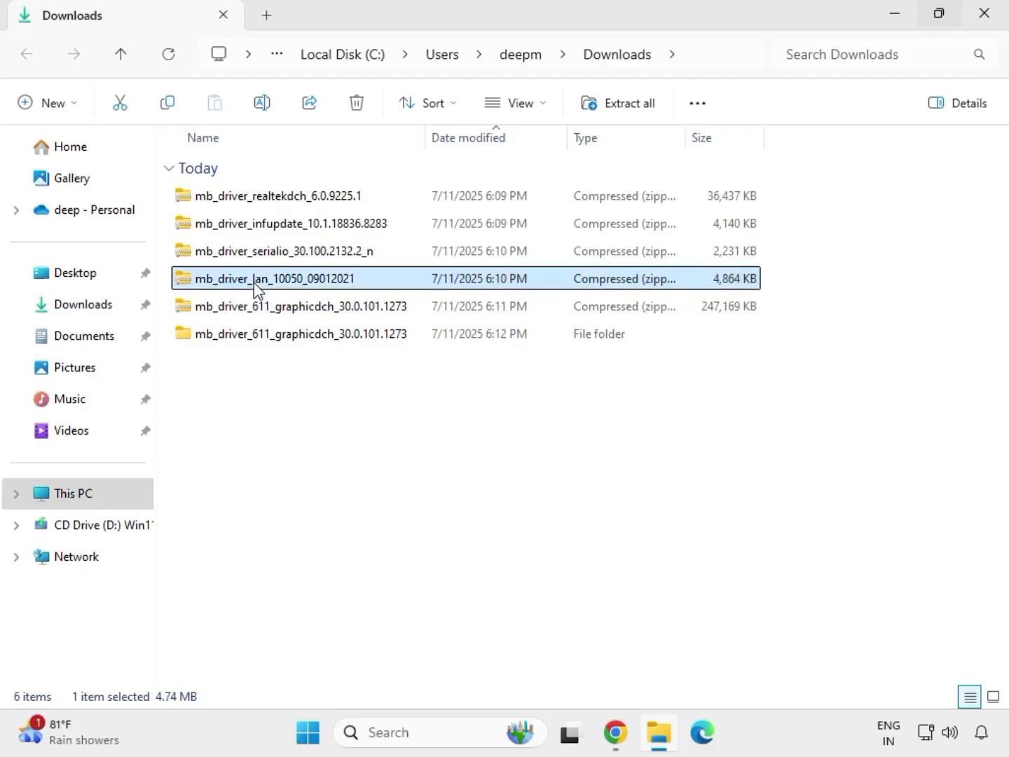
right_click(254, 283)
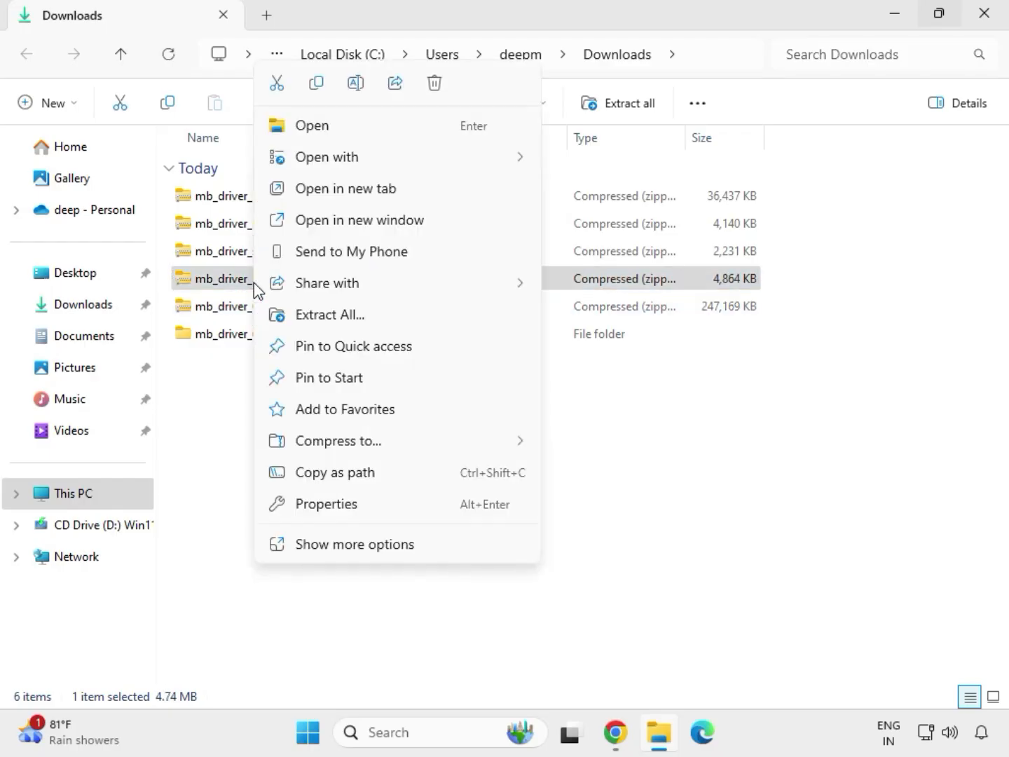
click(337, 552)
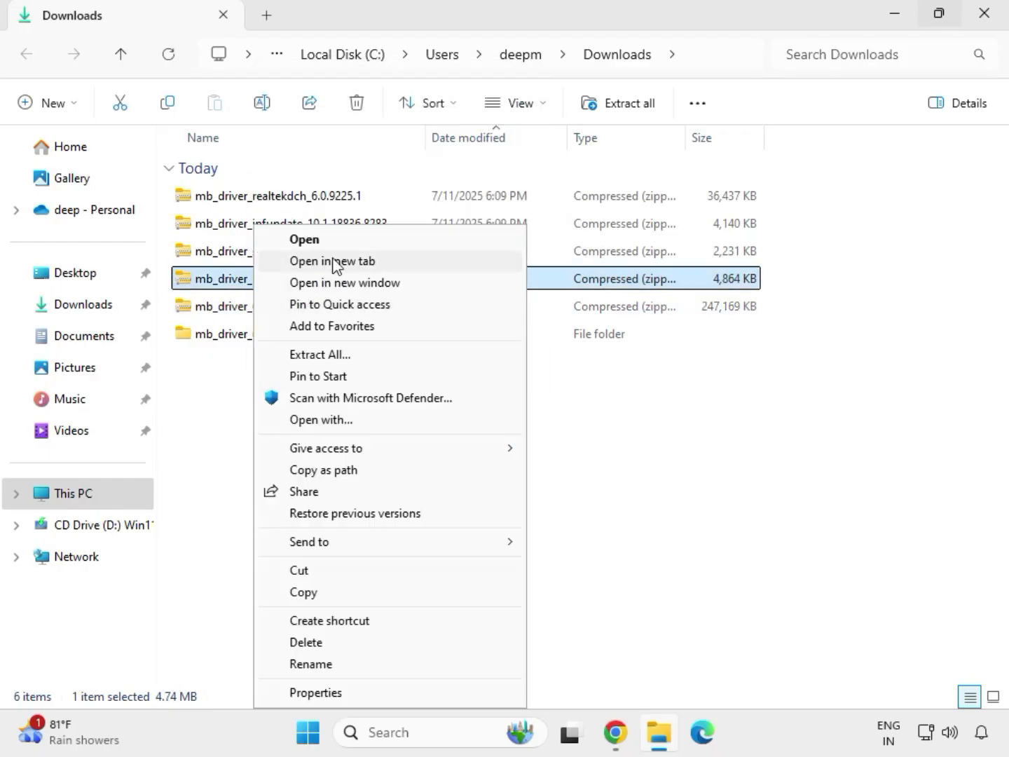
click(319, 356)
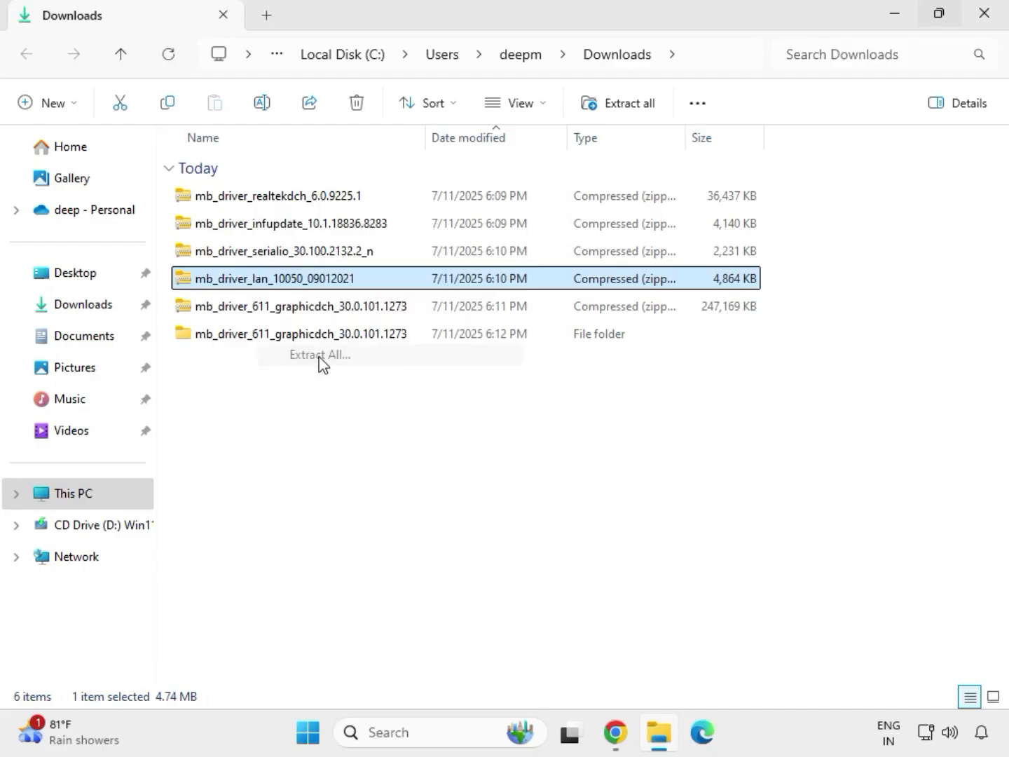
click(677, 558)
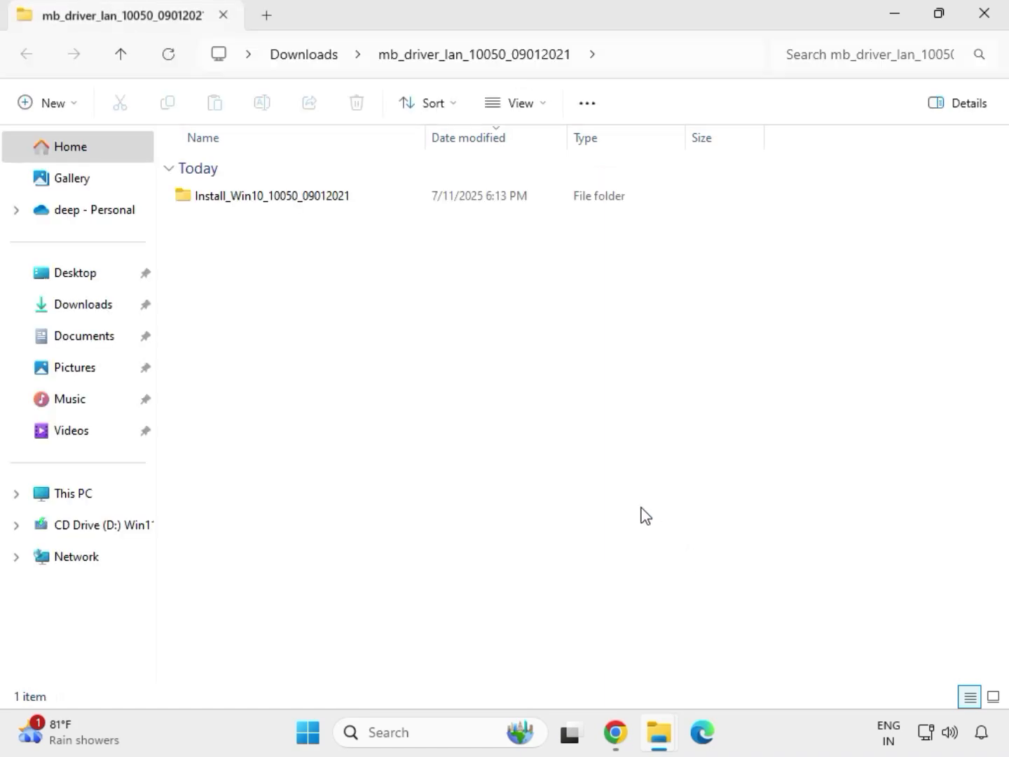
click(994, 24)
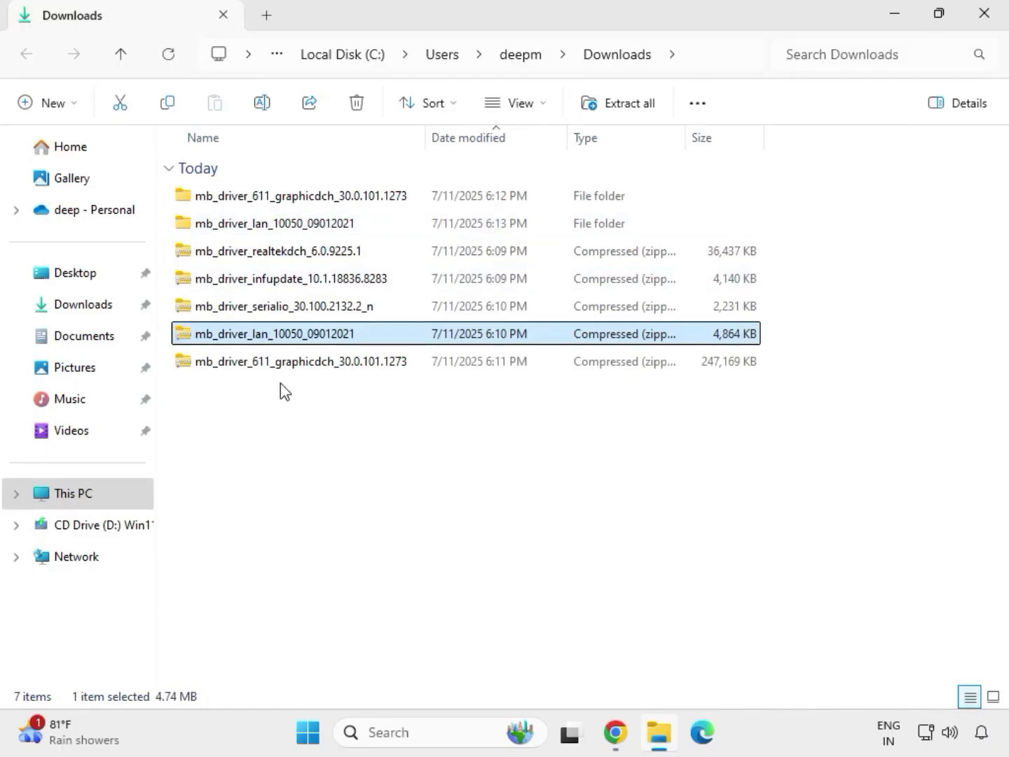
- Extract the mb_driver_serialio_30.100.2132.2_n archive to its default folder
click(251, 312)
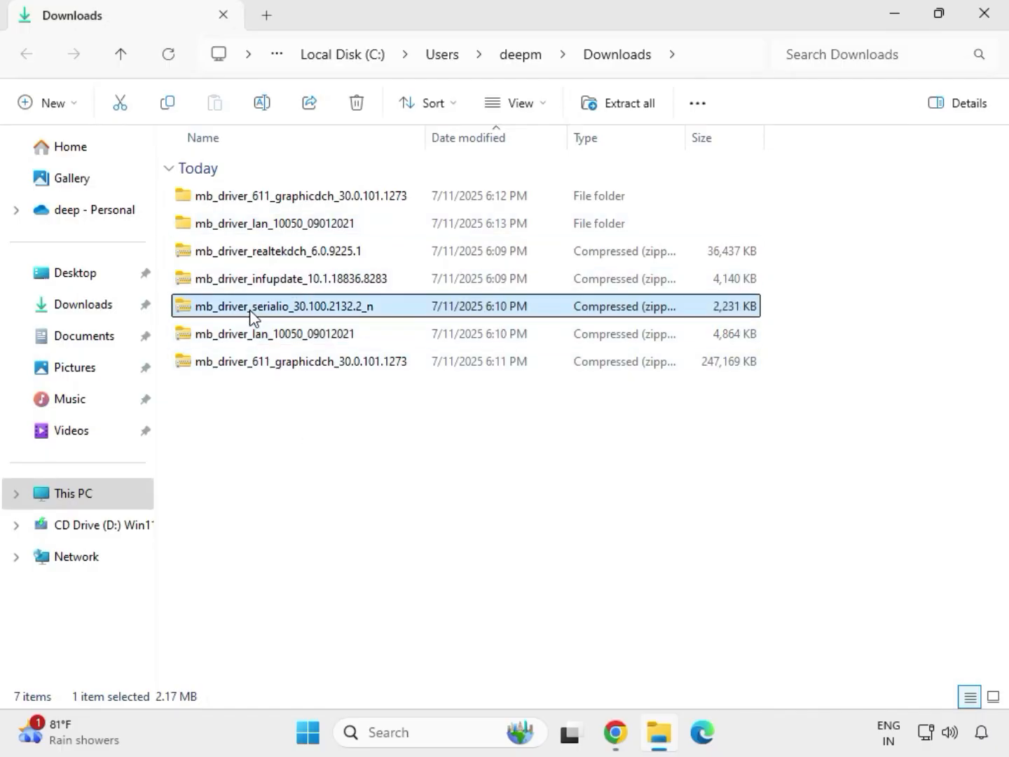
right_click(250, 312)
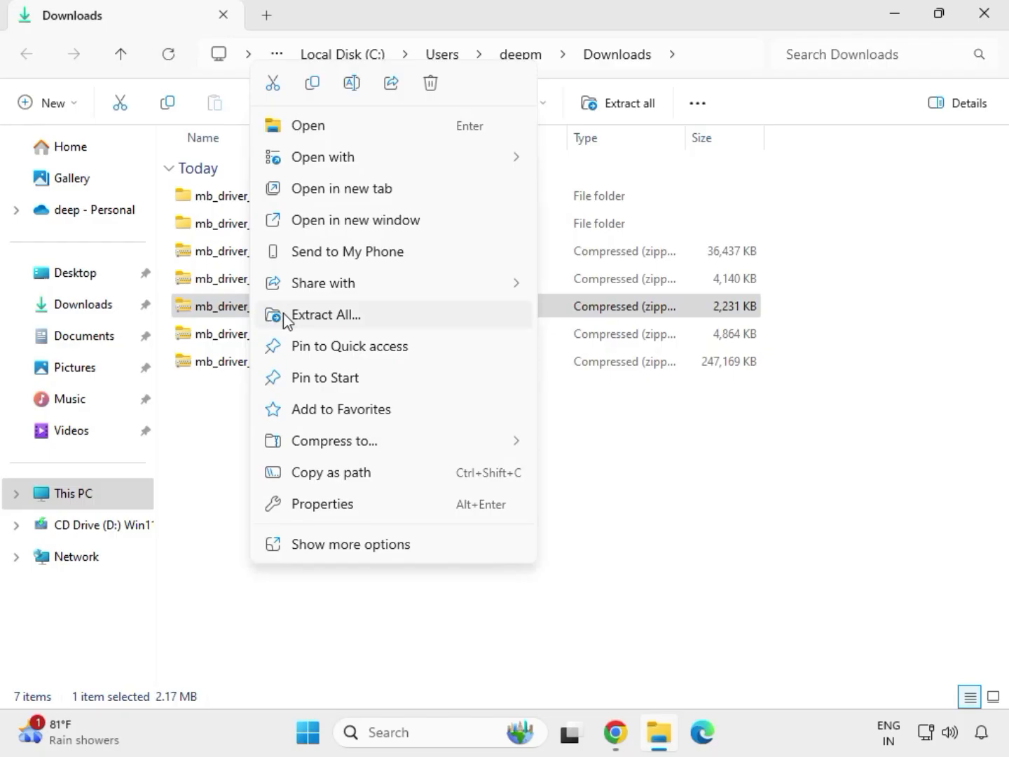
click(308, 313)
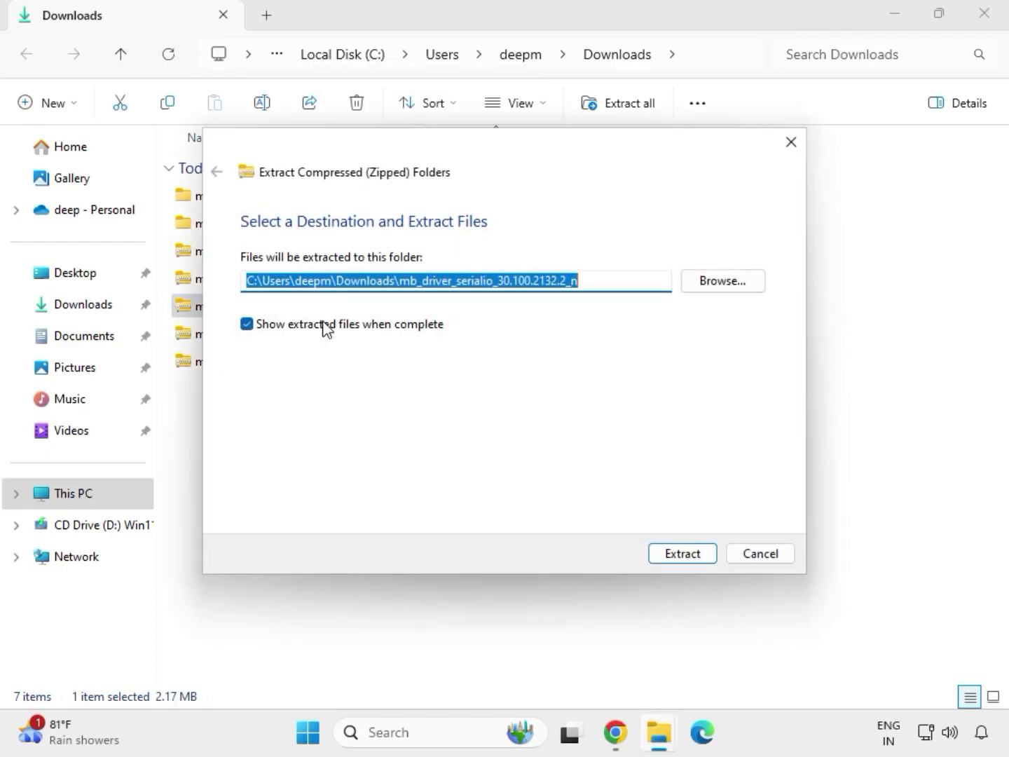
click(656, 553)
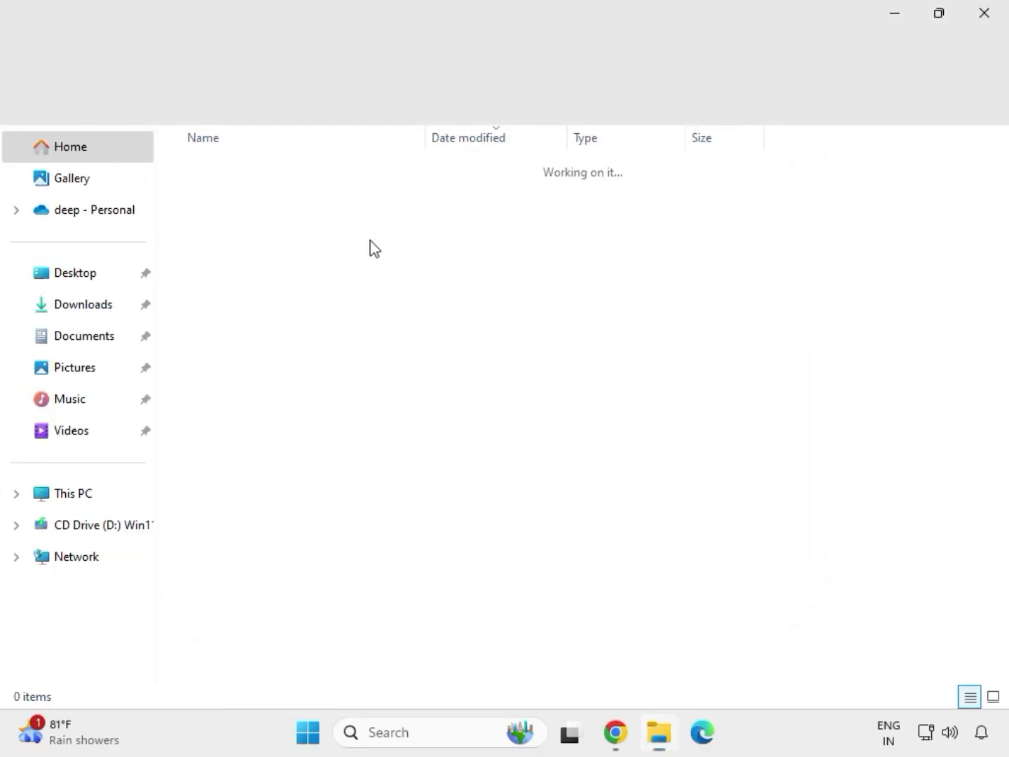
- Extract the mb_driver_infupdate_10.1.18836.8283 archive to its default folder and close the window showing the extracted files
click(260, 279)
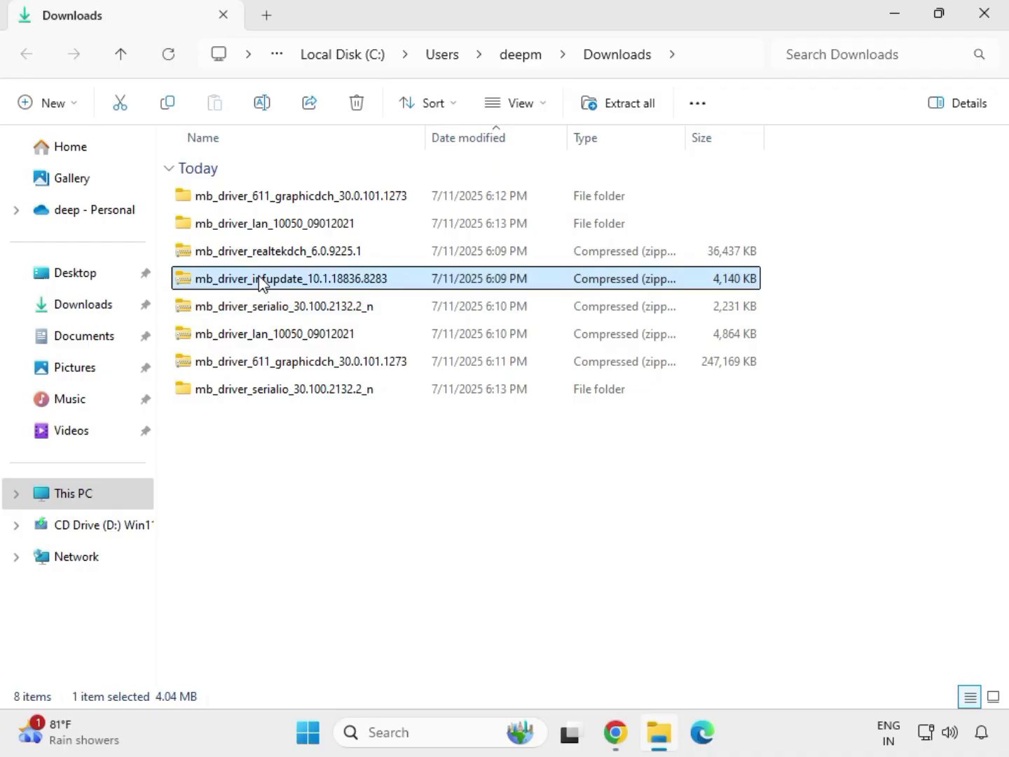
right_click(261, 283)
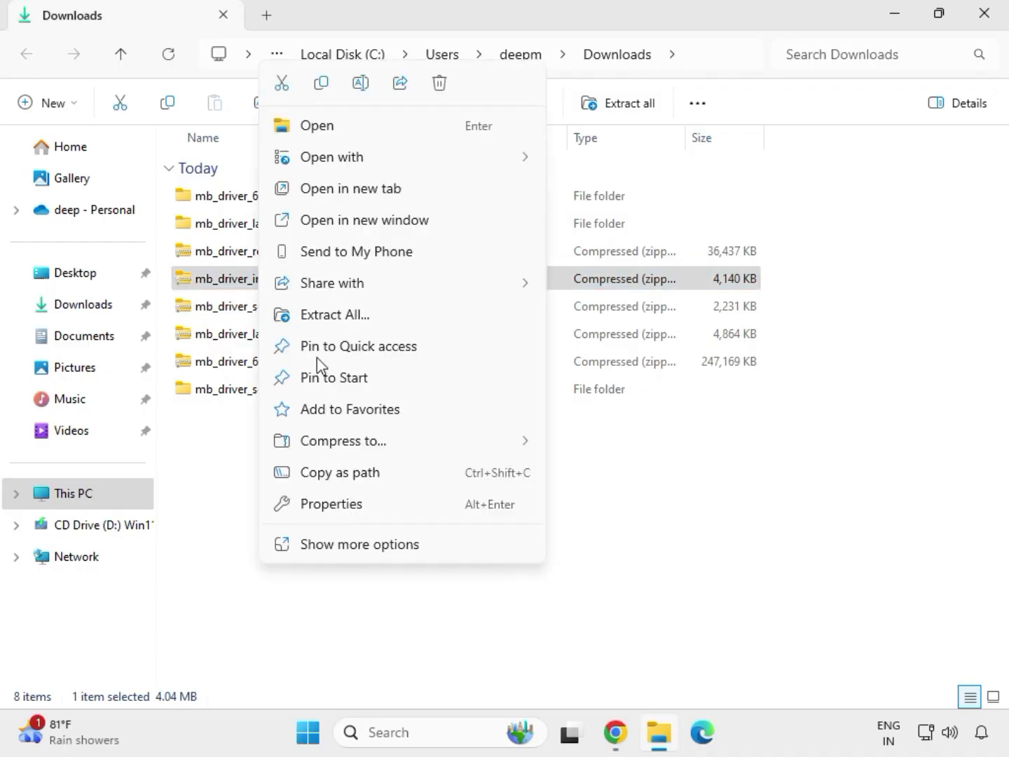
click(353, 314)
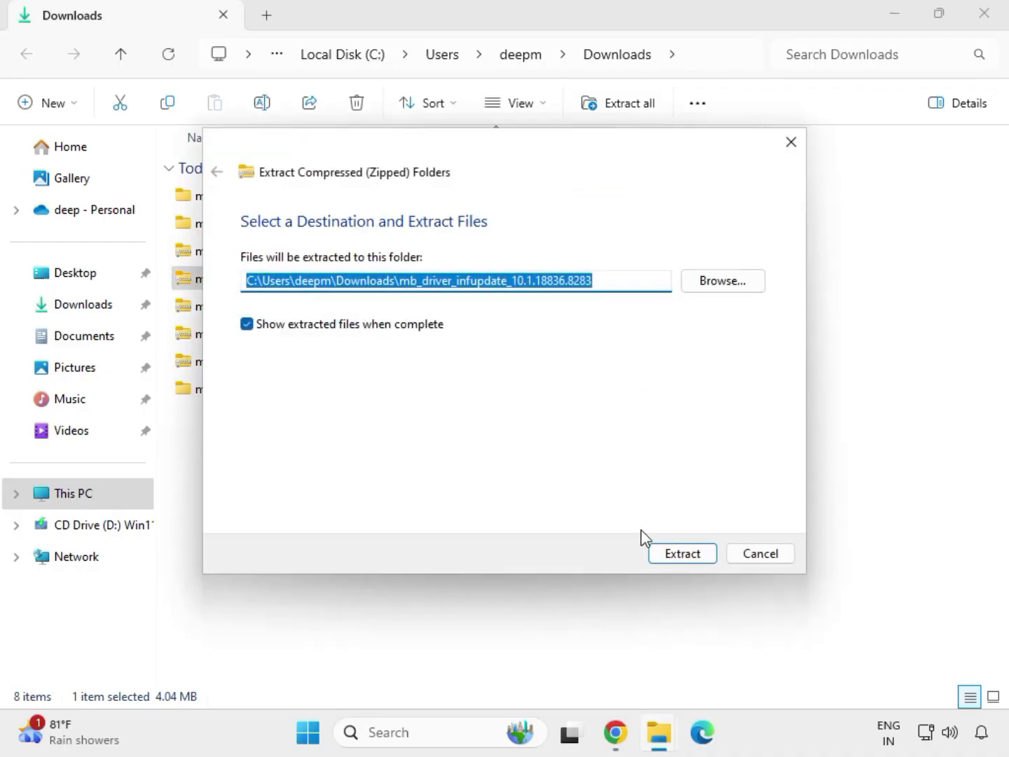
click(672, 557)
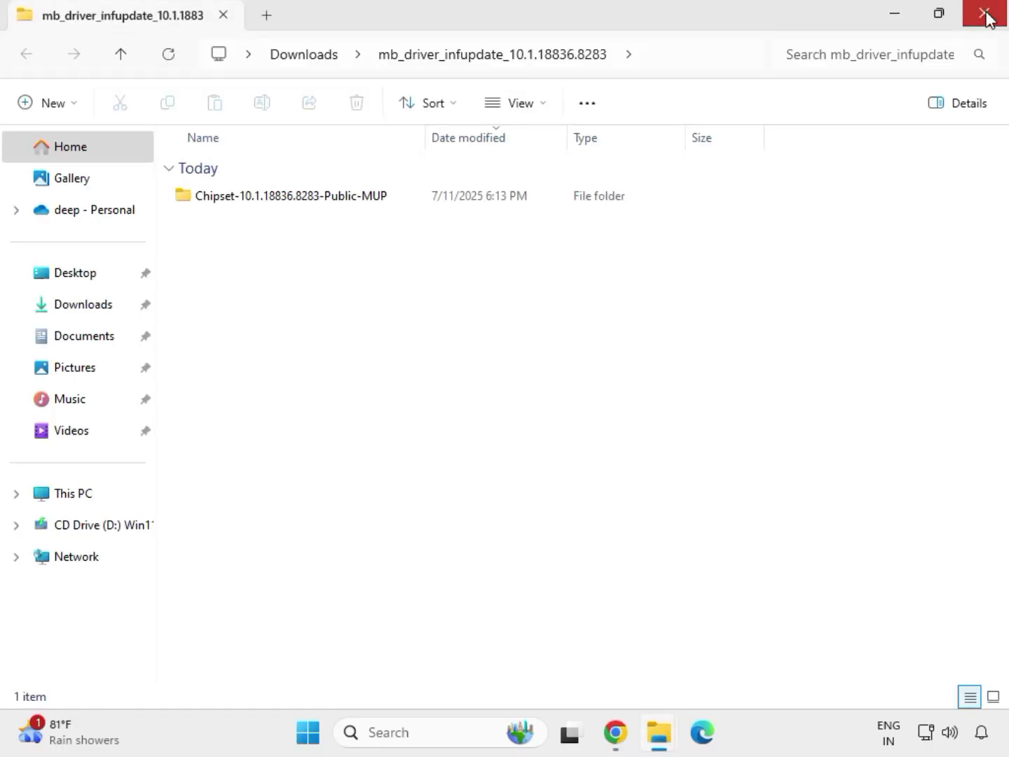
click(985, 14)
- Extract the mb_driver_realtekdch_6.0.9225.1 archive to its default folder and close the window showing the extracted files
click(271, 254)
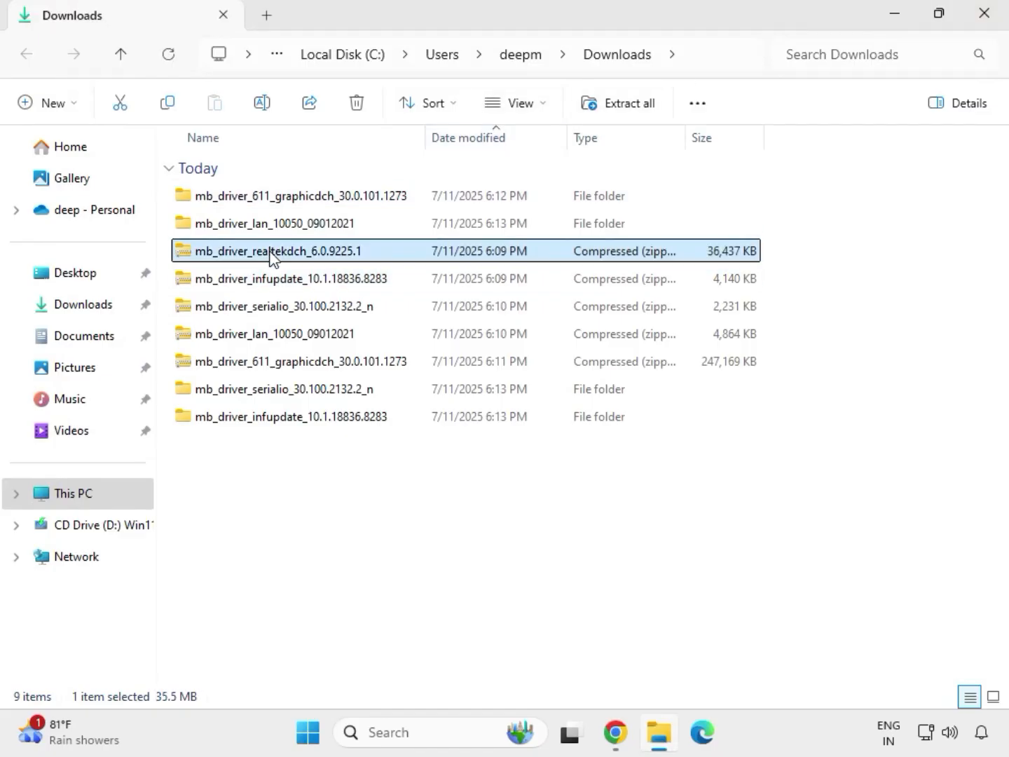
right_click(270, 254)
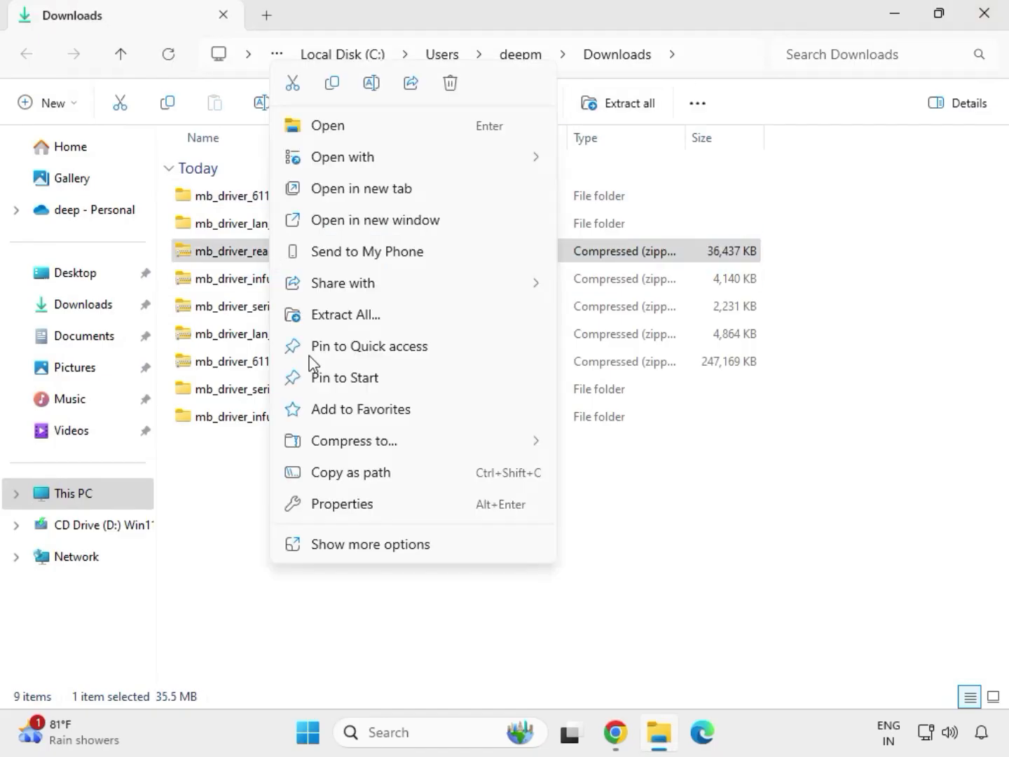
click(333, 318)
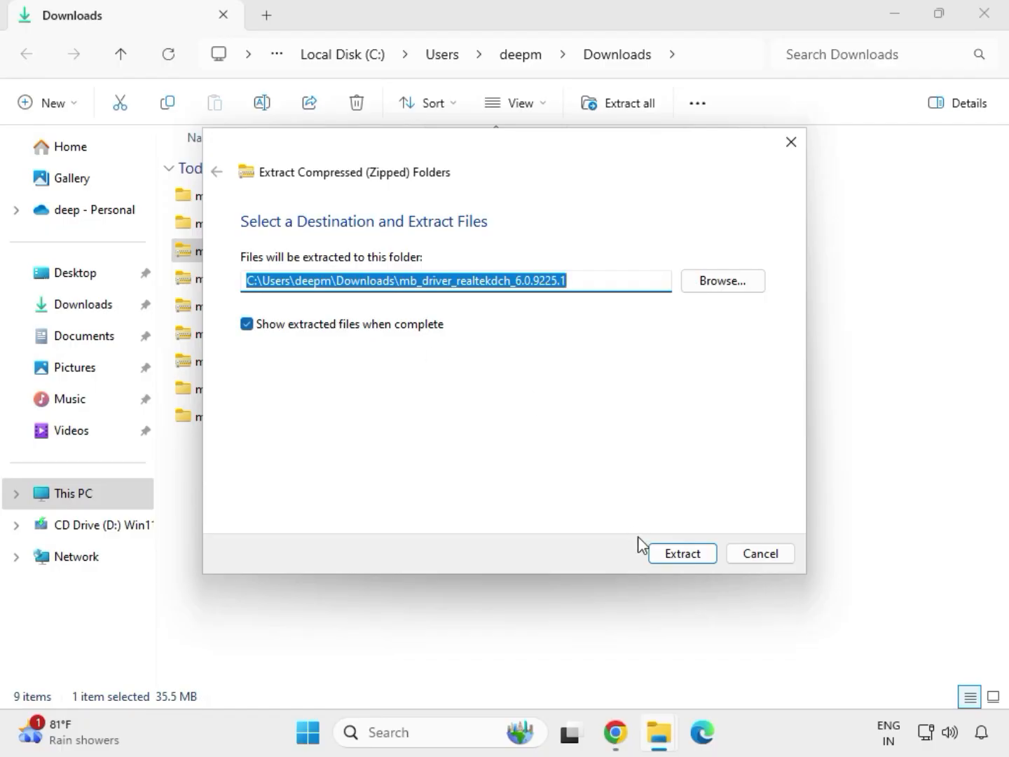
click(662, 554)
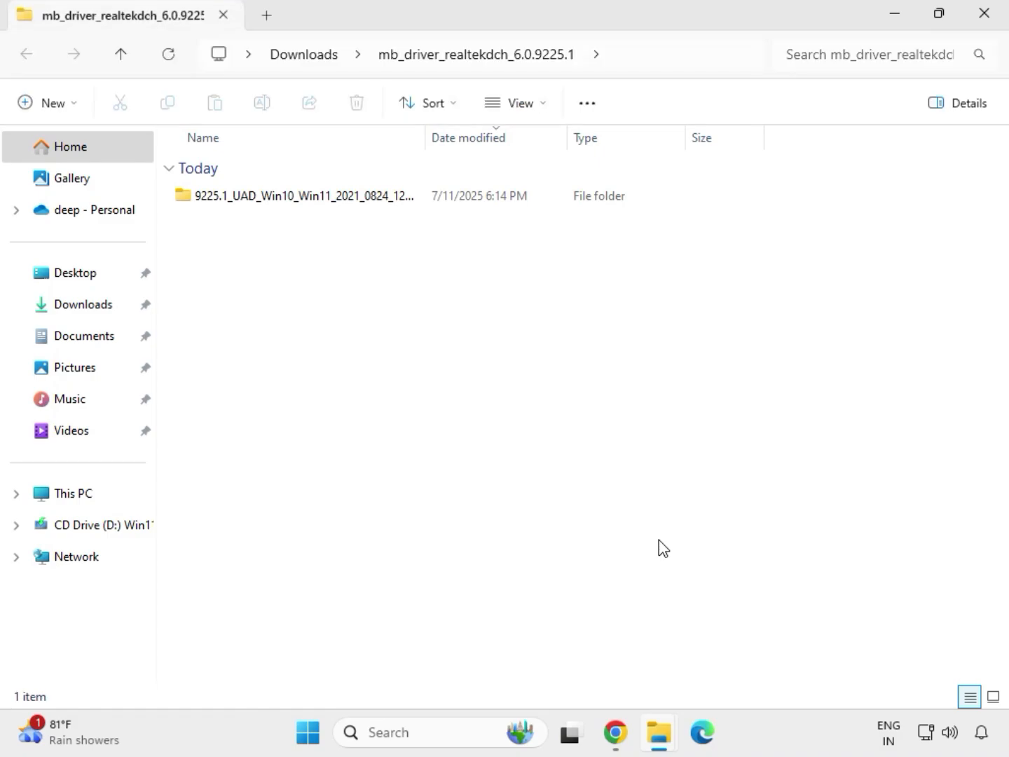
click(988, 28)
- Refresh the file listing of the Downloads folder
click(476, 560)
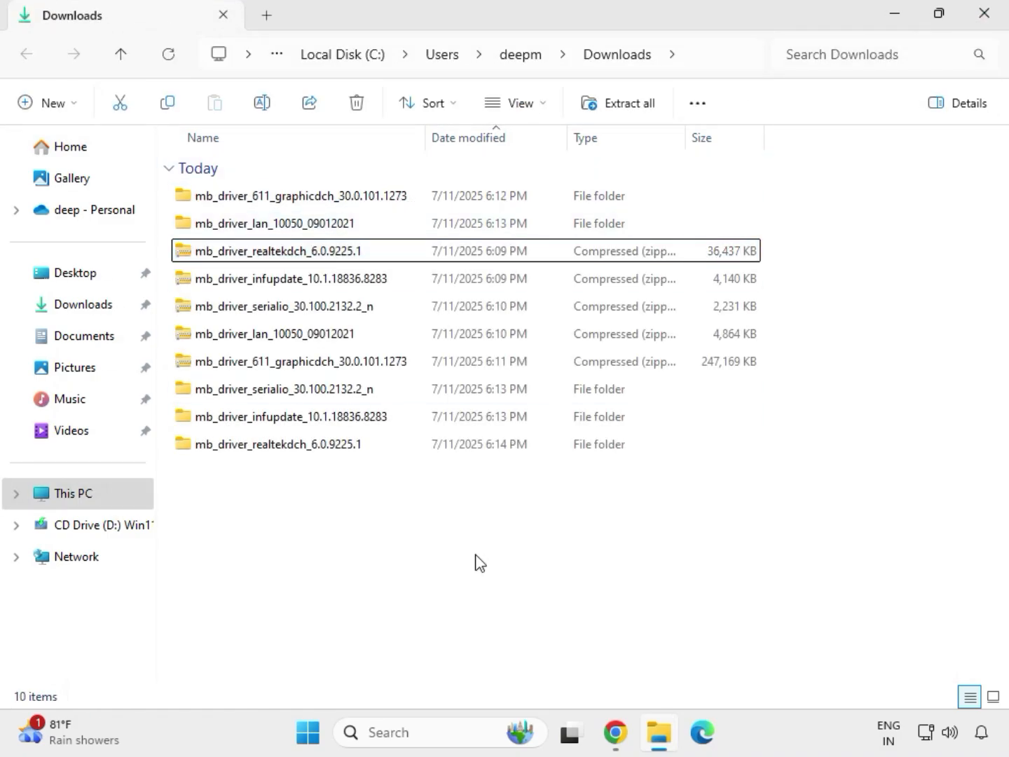
right_click(447, 517)
right_click(423, 514)
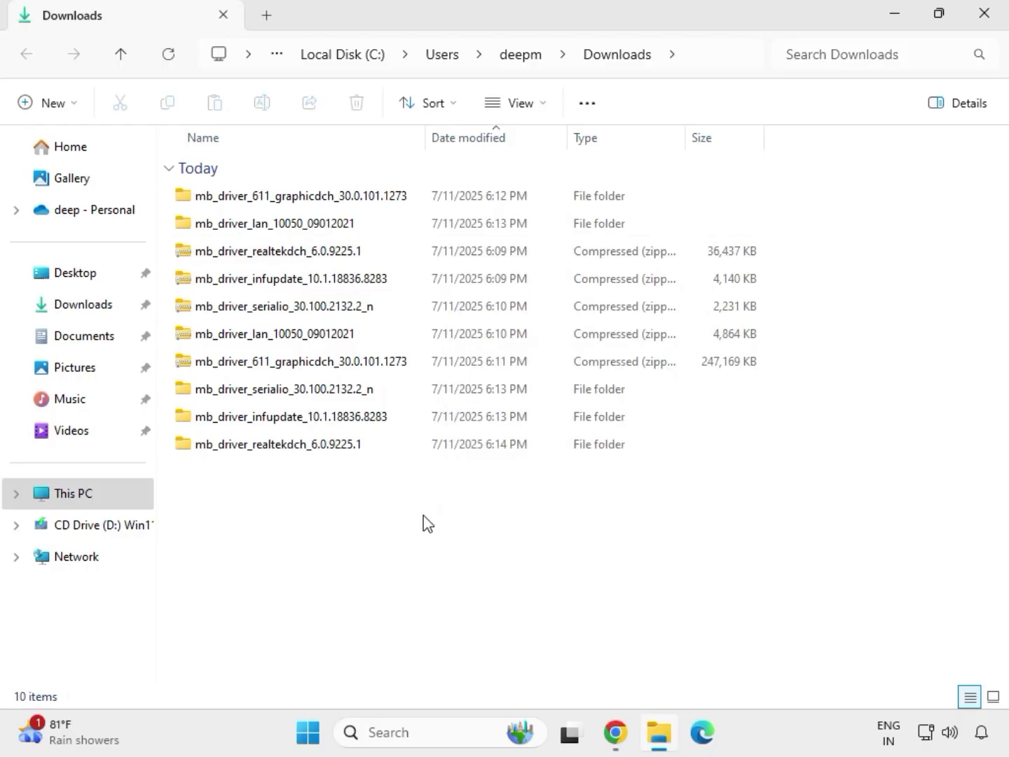
mouse_move(476, 441)
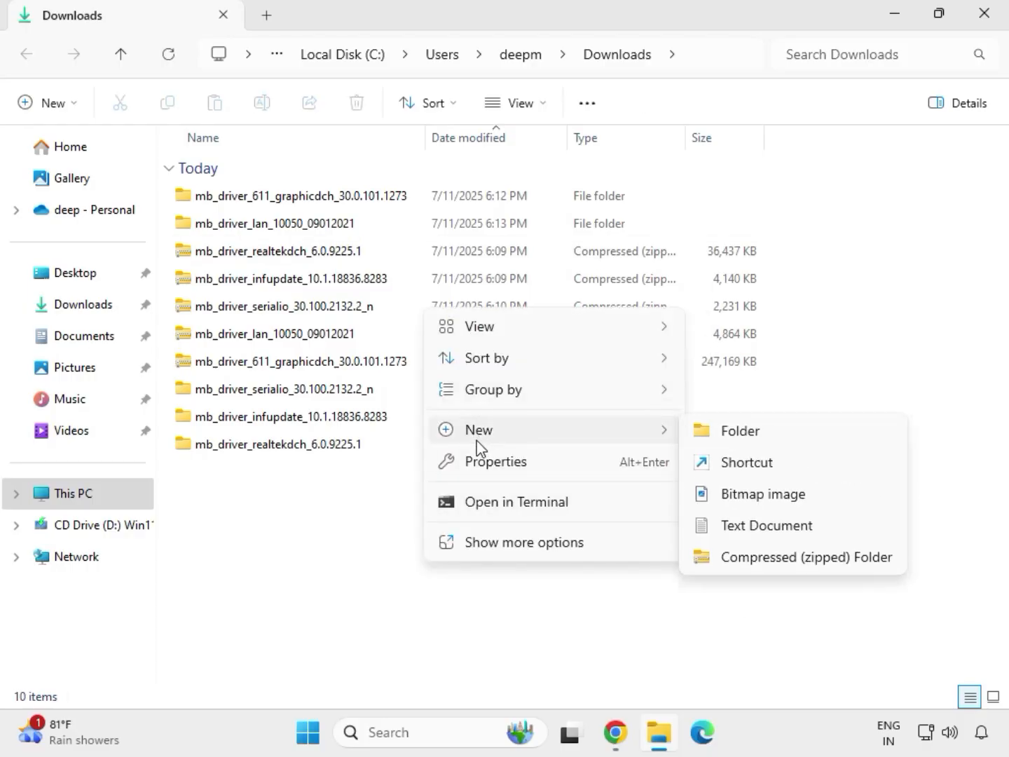
click(403, 499)
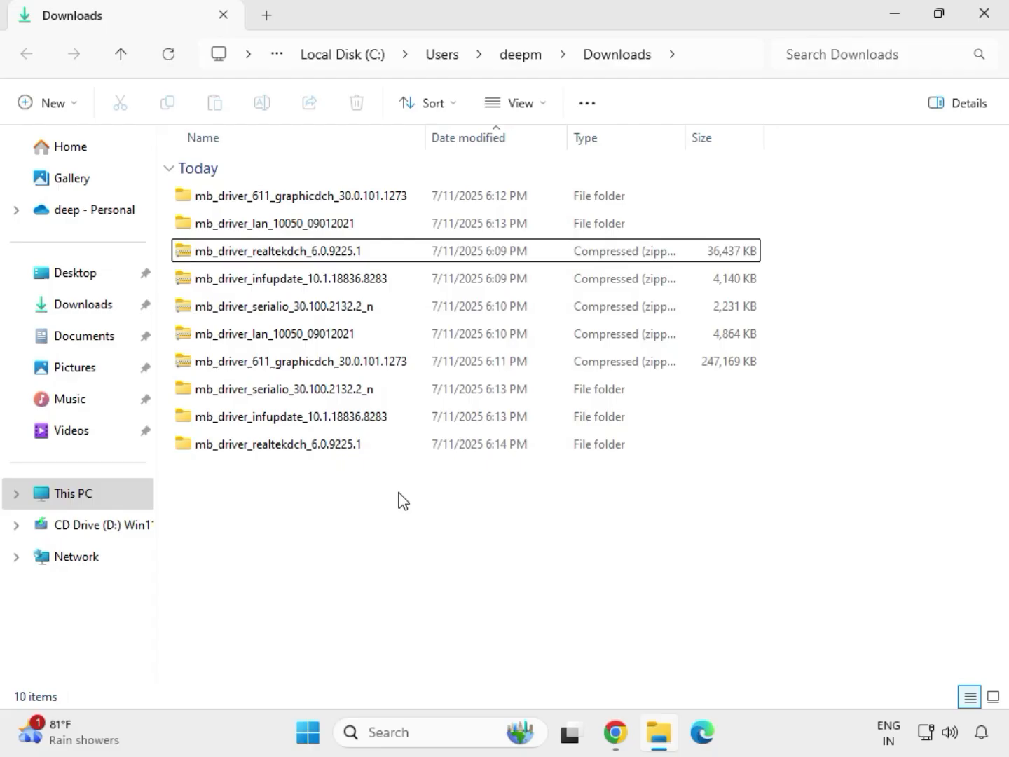
right_click(398, 500)
click(421, 512)
click(463, 310)
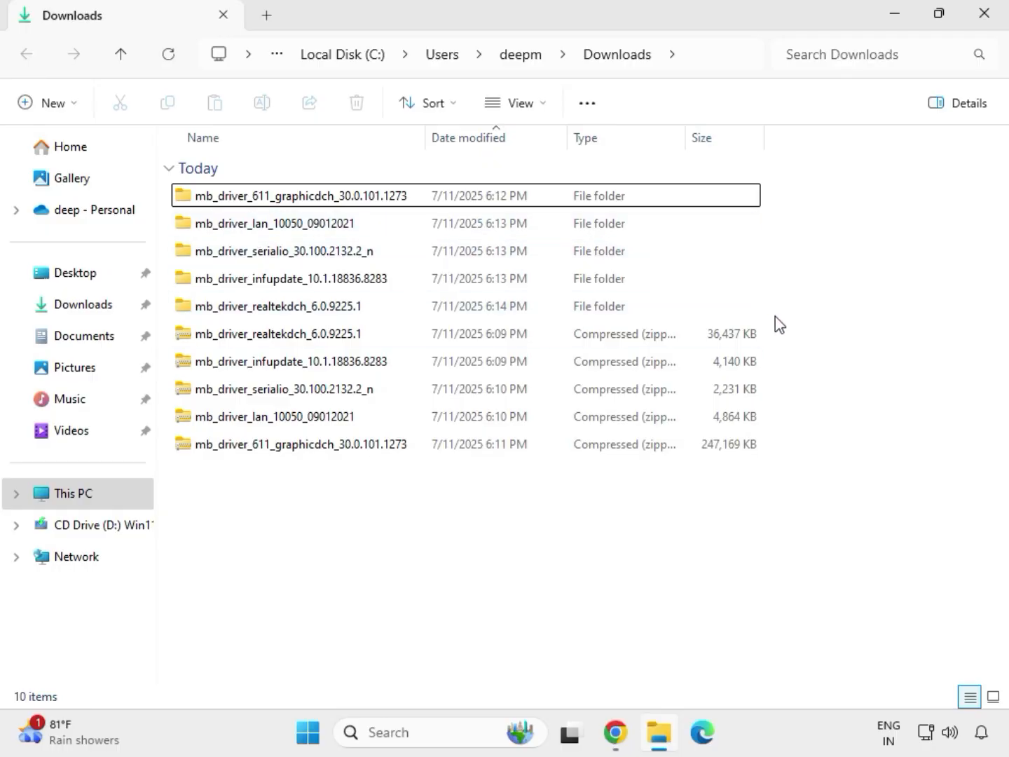
- Run the graphics driver installer from the extracted mb_driver_611_graphicdch_30.0.101.1273 folder and allow it to make changes to the device
drag(775, 322, 502, 204)
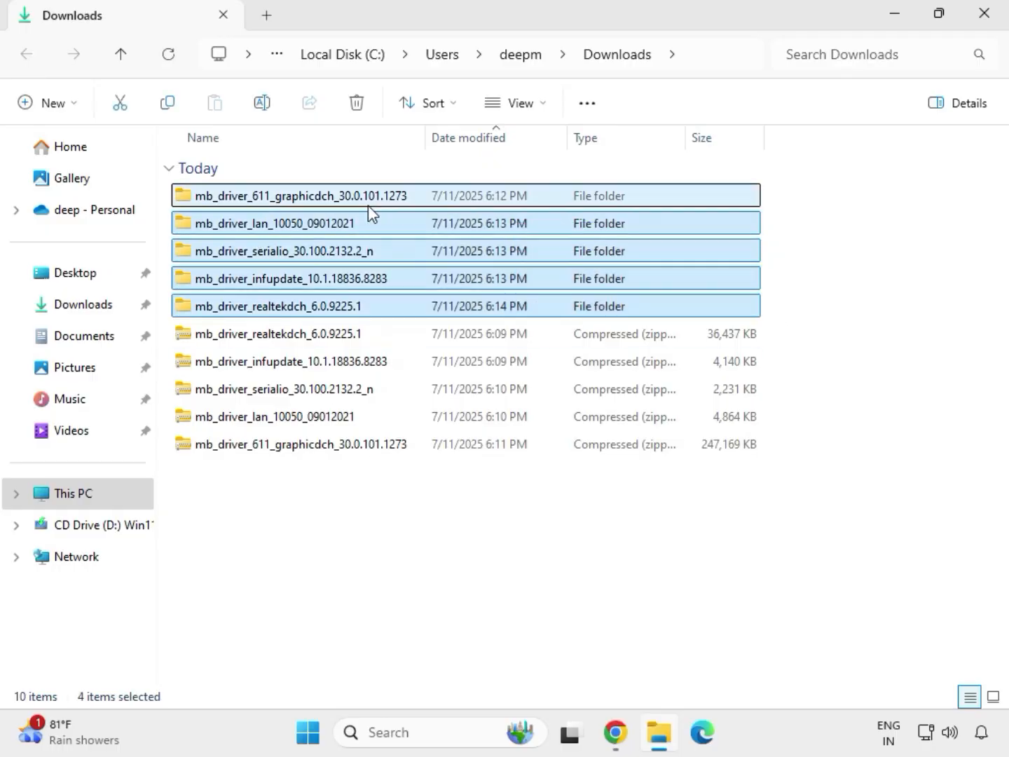
click(295, 199)
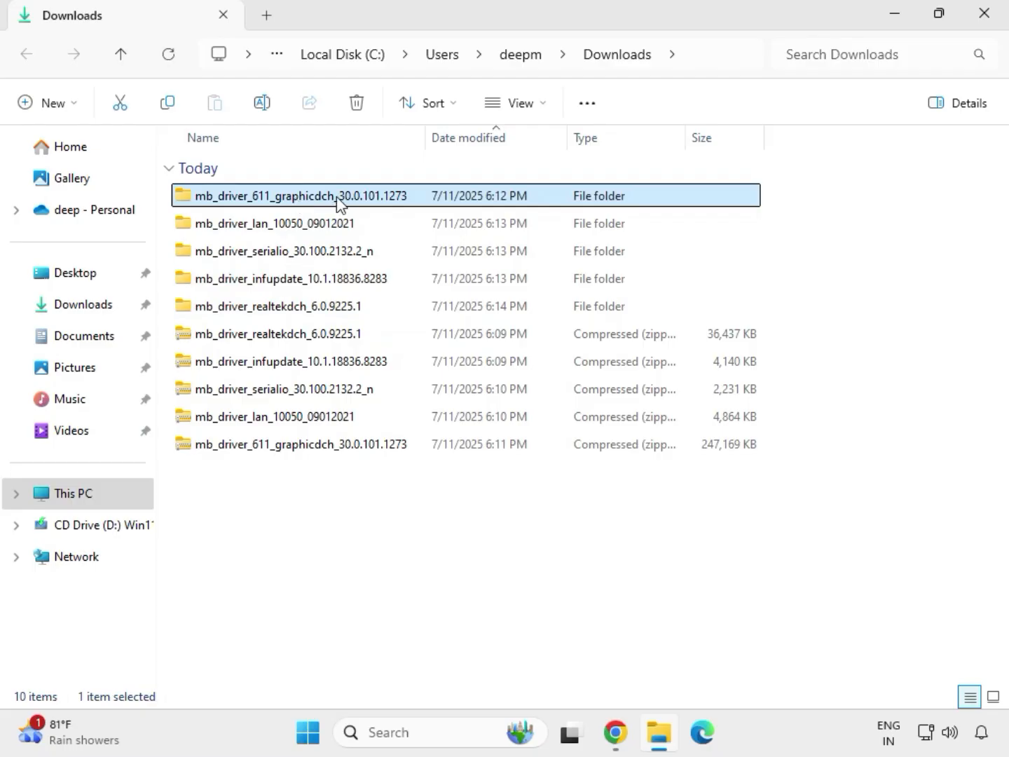
double_click(321, 199)
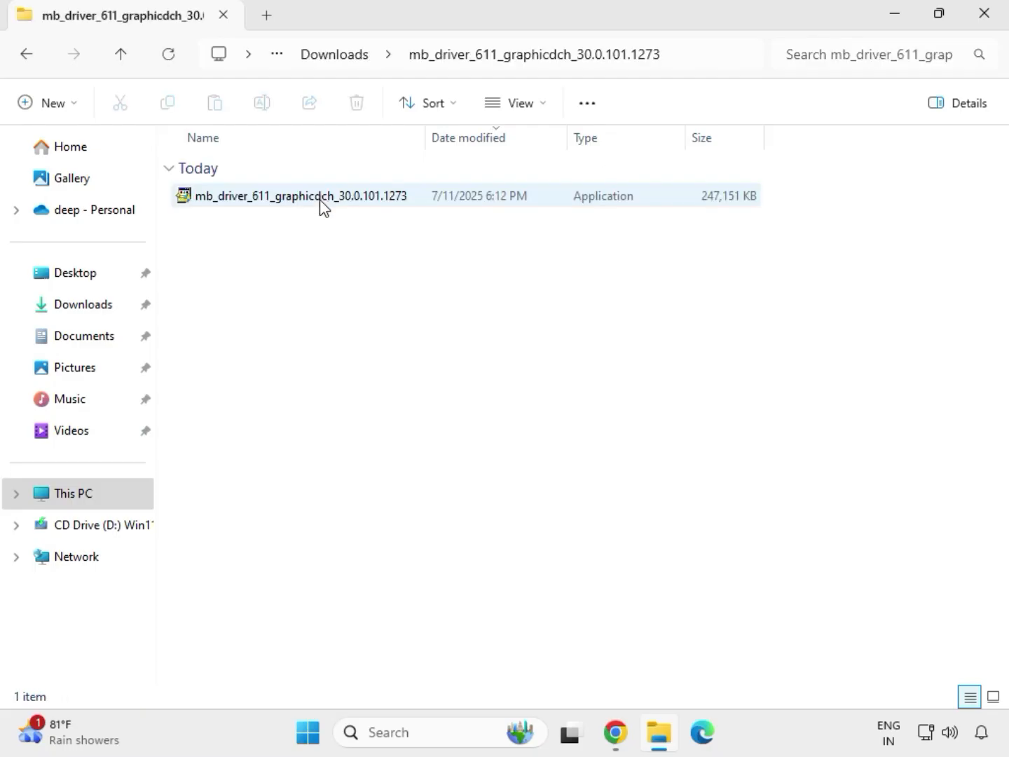
click(281, 199)
right_click(281, 199)
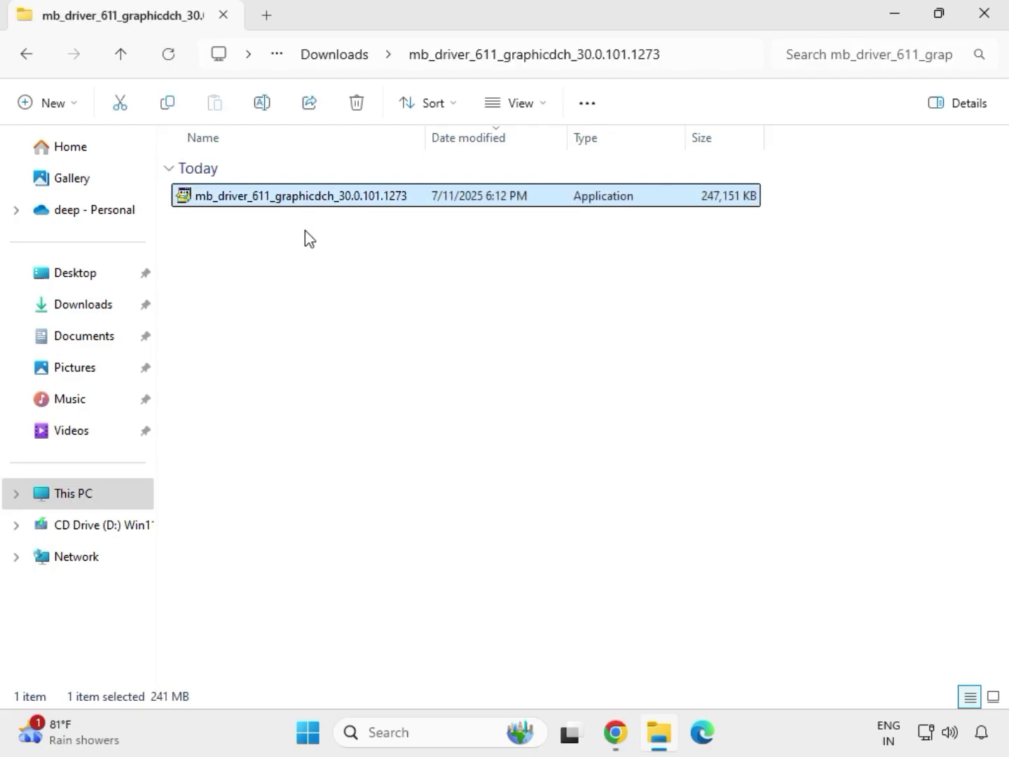
click(367, 357)
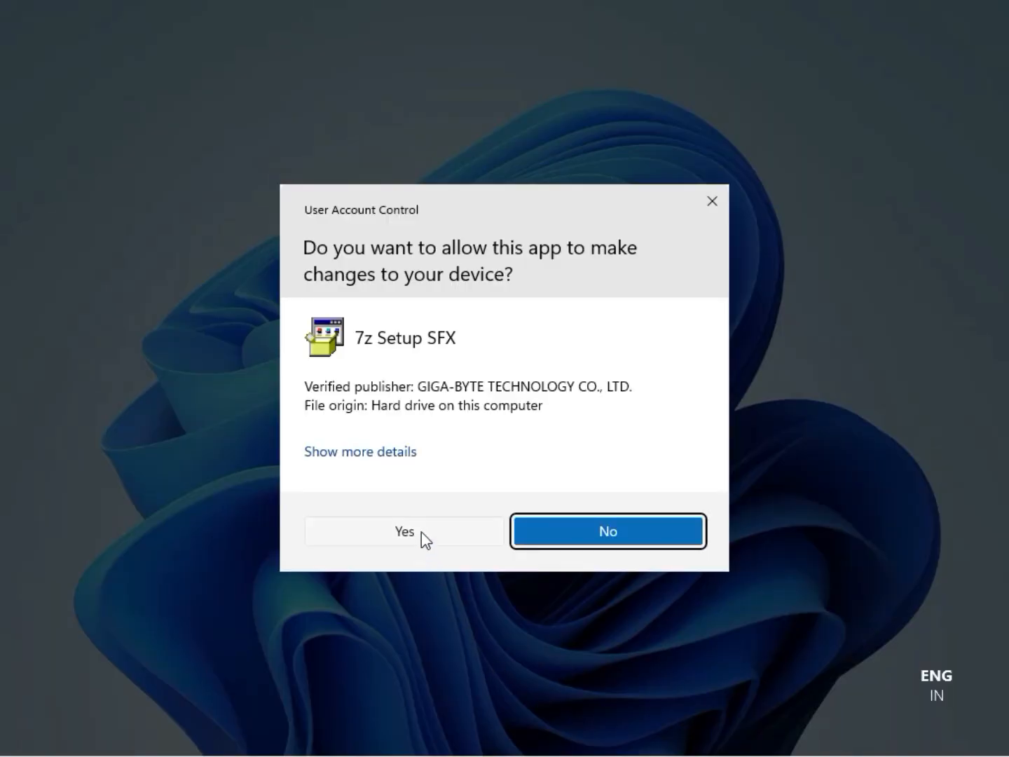
click(421, 532)
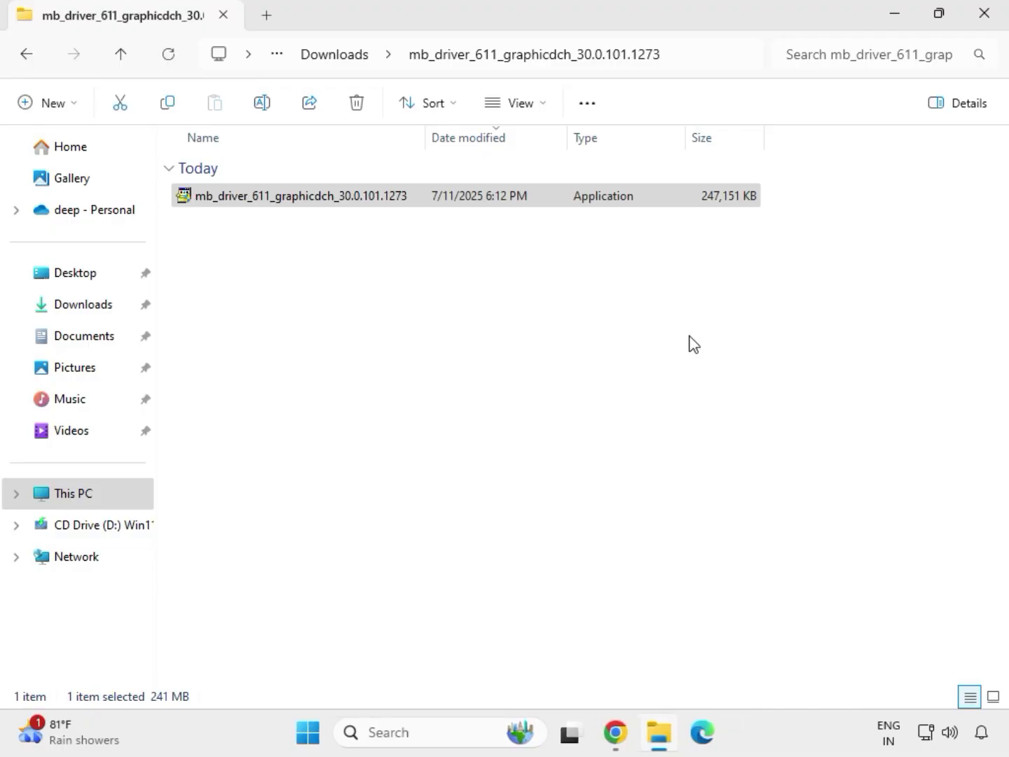
- Close the graphics driver folder window, then reopen the Downloads folder in File Explorer and select the extracted mb_driver_lan_10050_09012021 folder
click(994, 27)
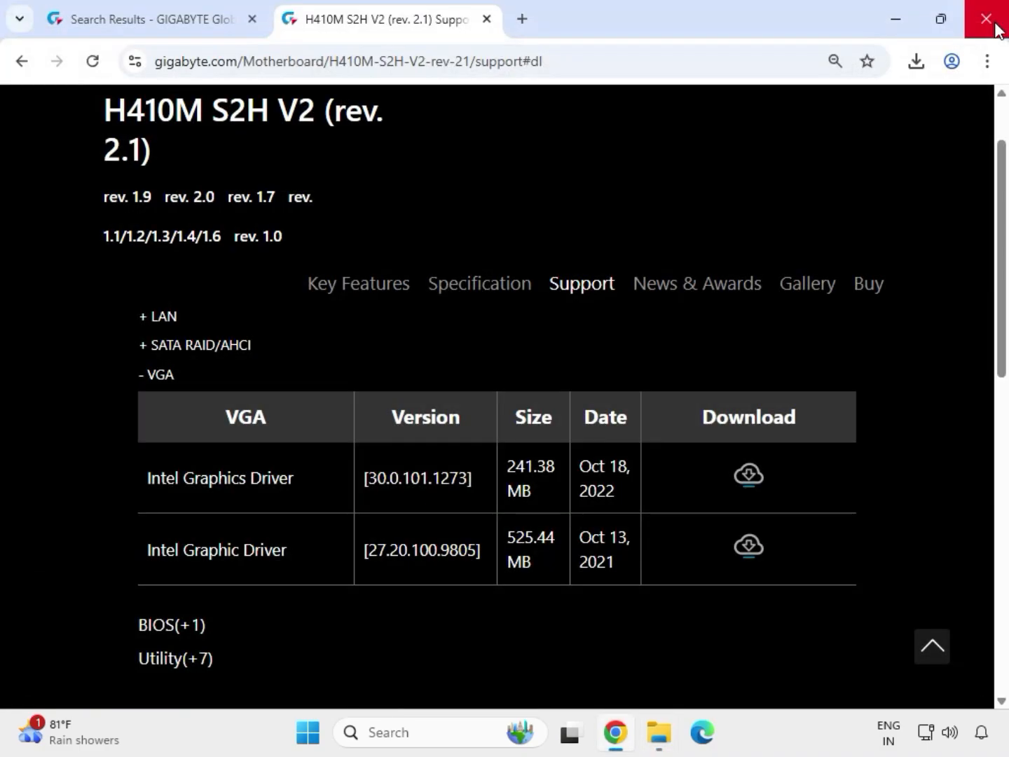
click(661, 744)
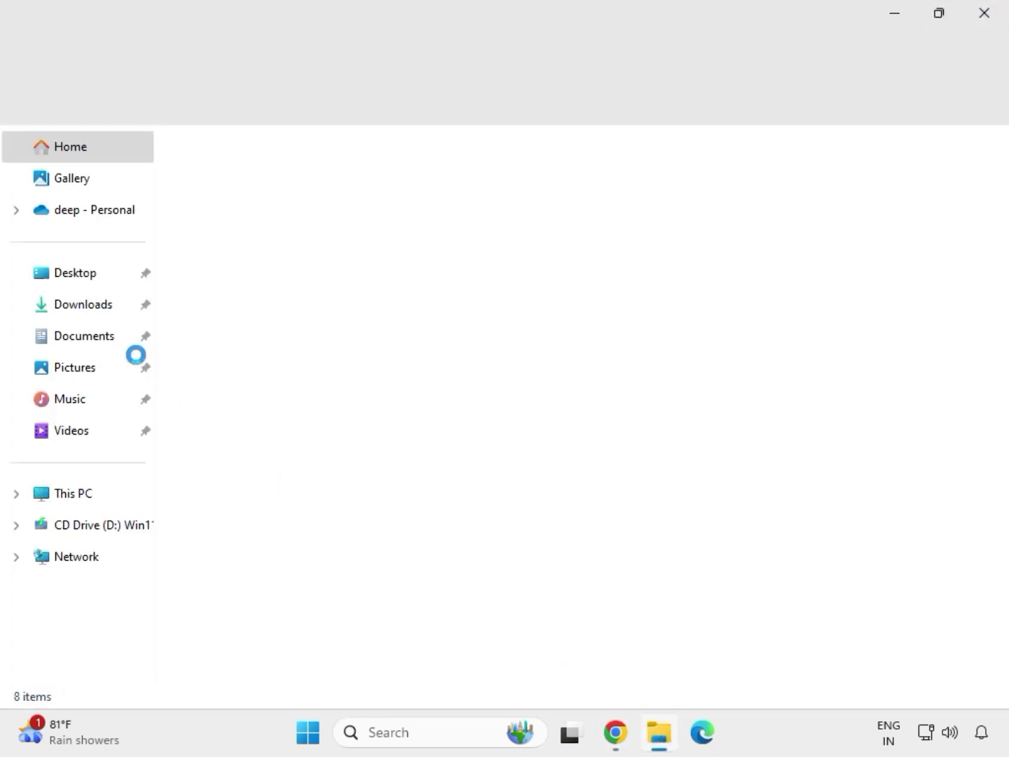
click(95, 311)
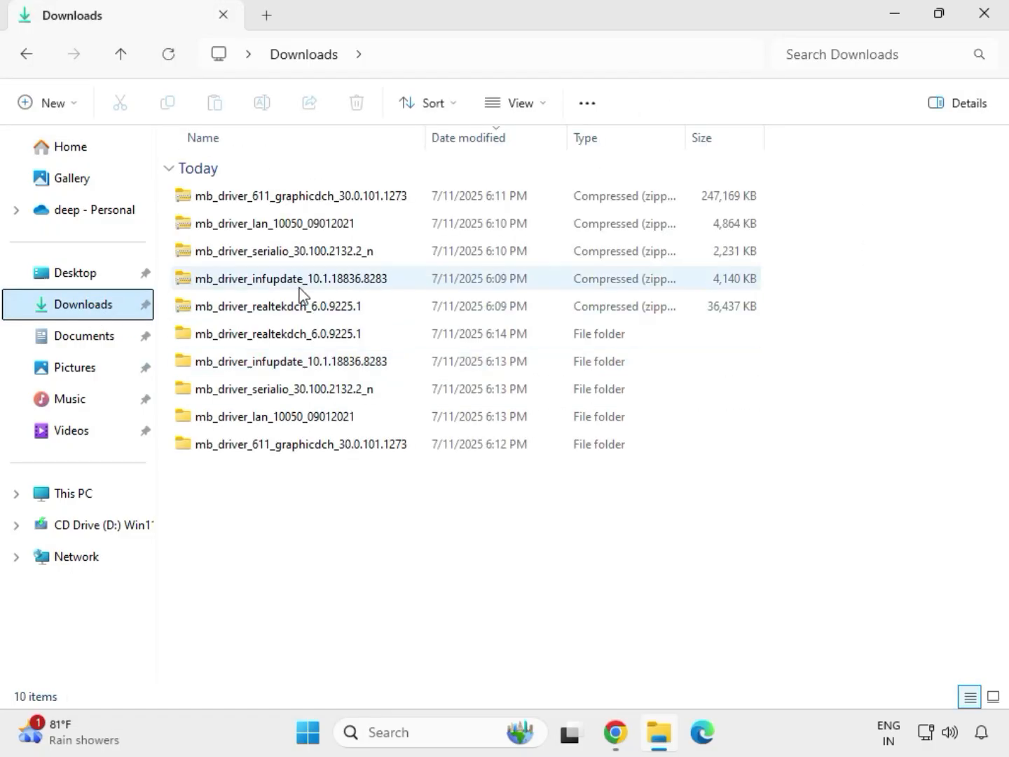
click(285, 338)
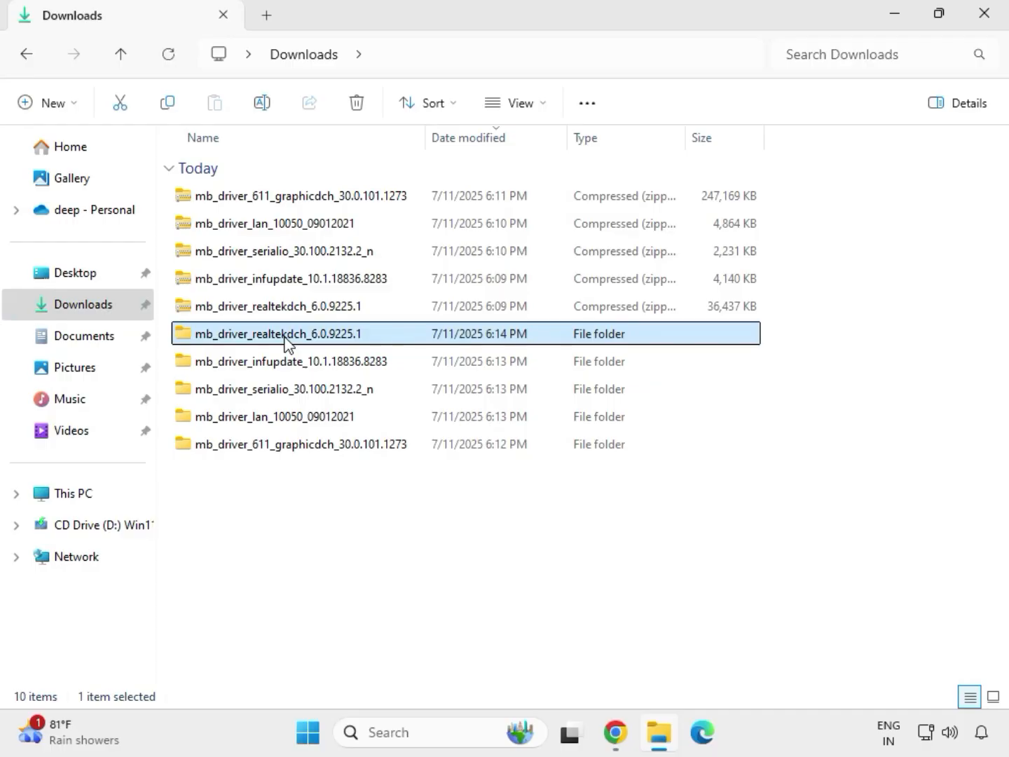
click(327, 449)
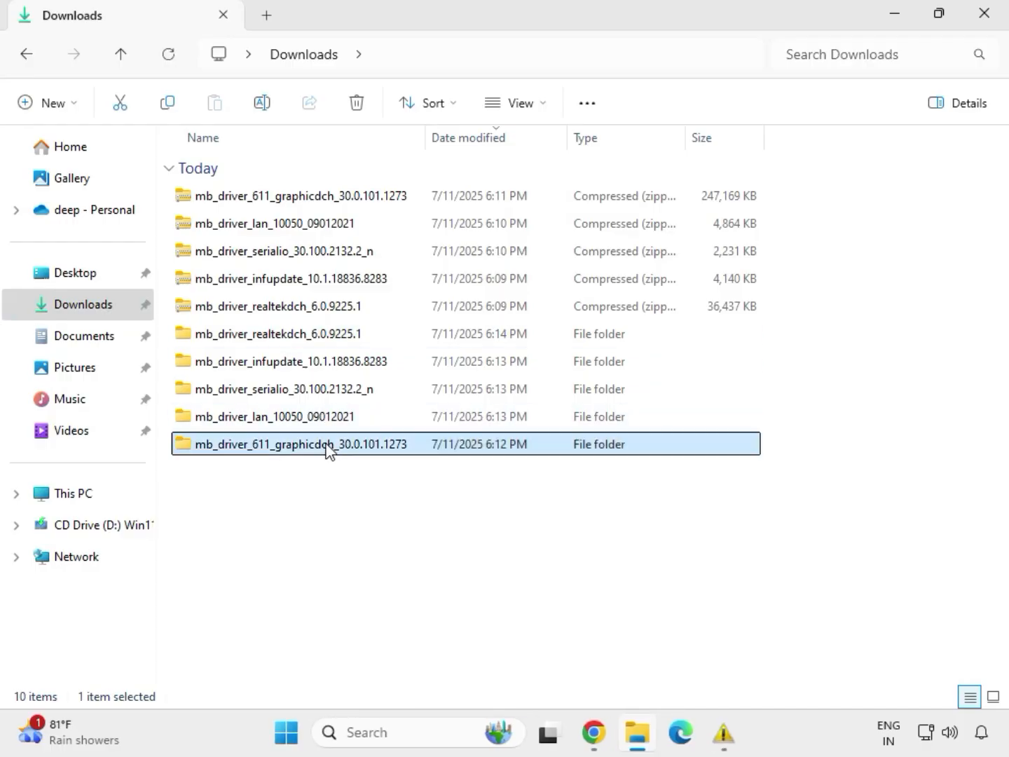
click(316, 420)
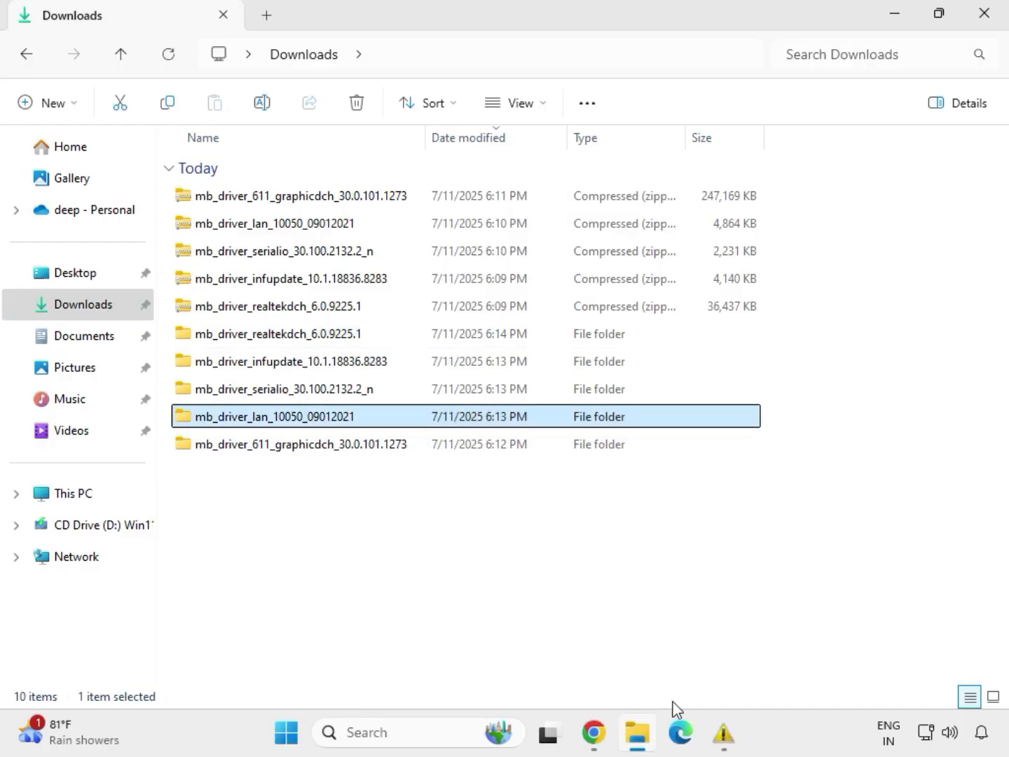
- Run the Install_Win10_10050_09012021 installer from the extracted mb_driver_lan_10050_09012021 folder and allow it to make changes to the device
double_click(312, 419)
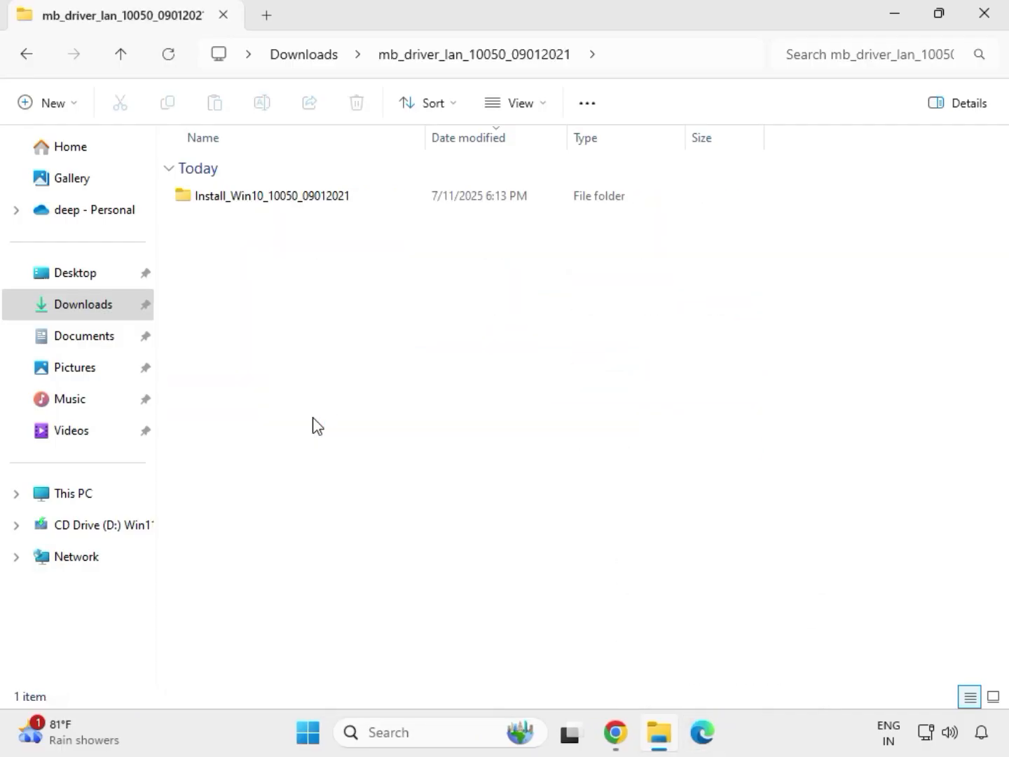
double_click(253, 210)
double_click(251, 204)
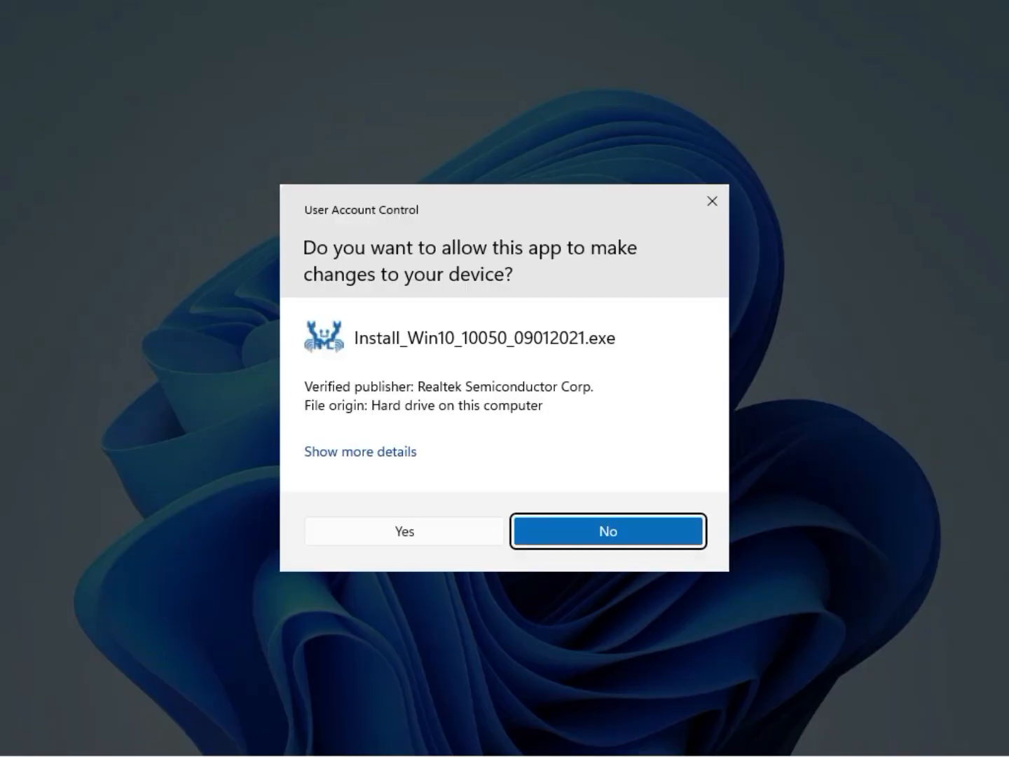
click(394, 535)
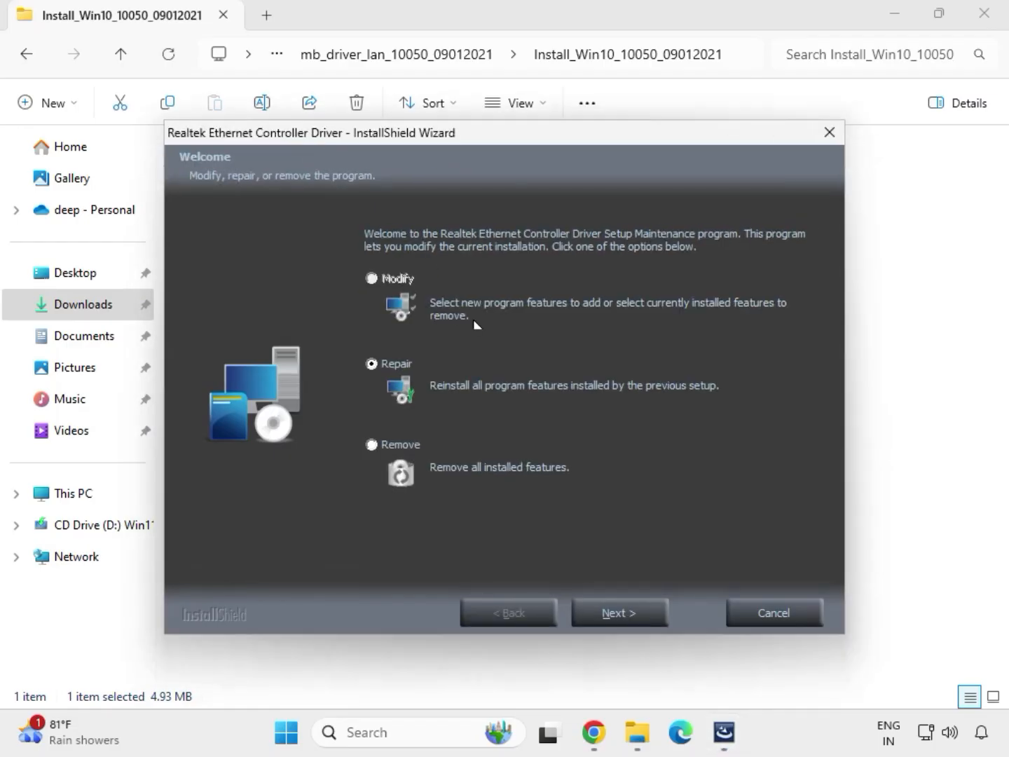
- Try to repair the Realtek Ethernet Controller Driver with the Repair option, close the wizard and return to the Downloads folder
click(644, 614)
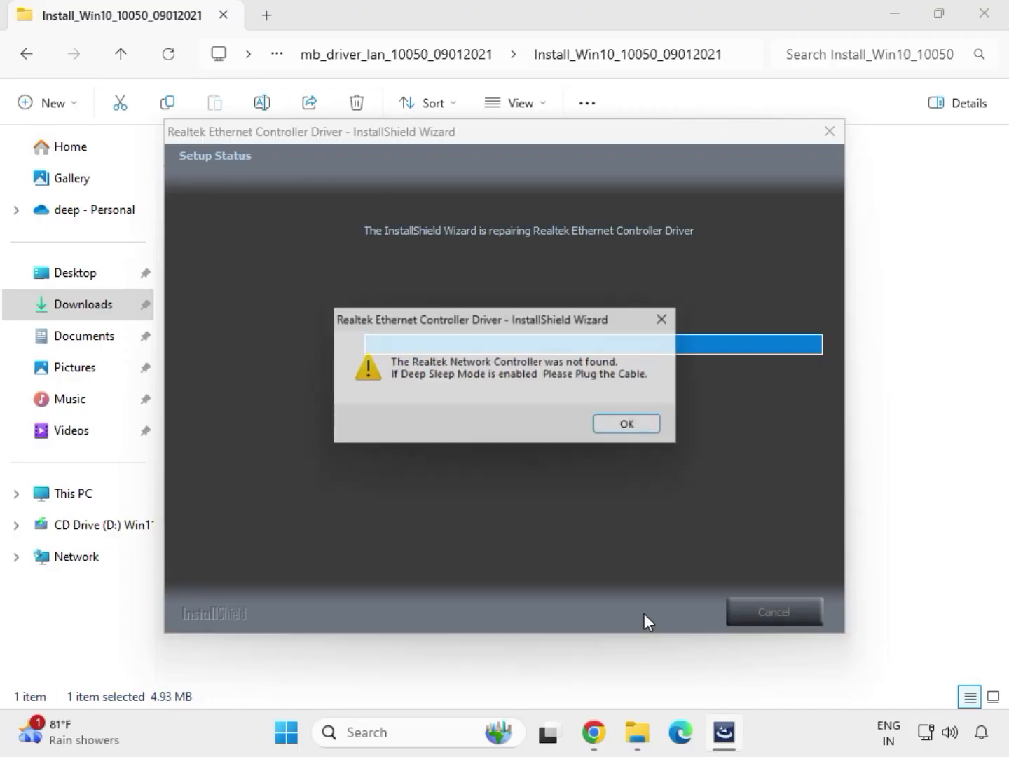
click(616, 420)
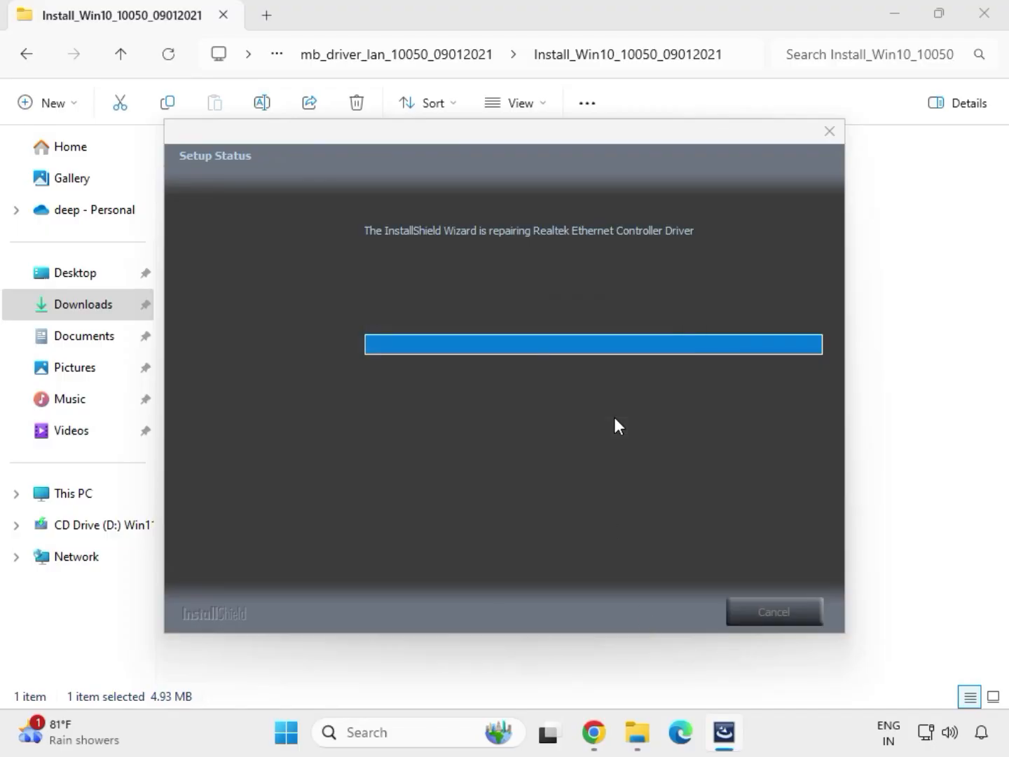
click(620, 611)
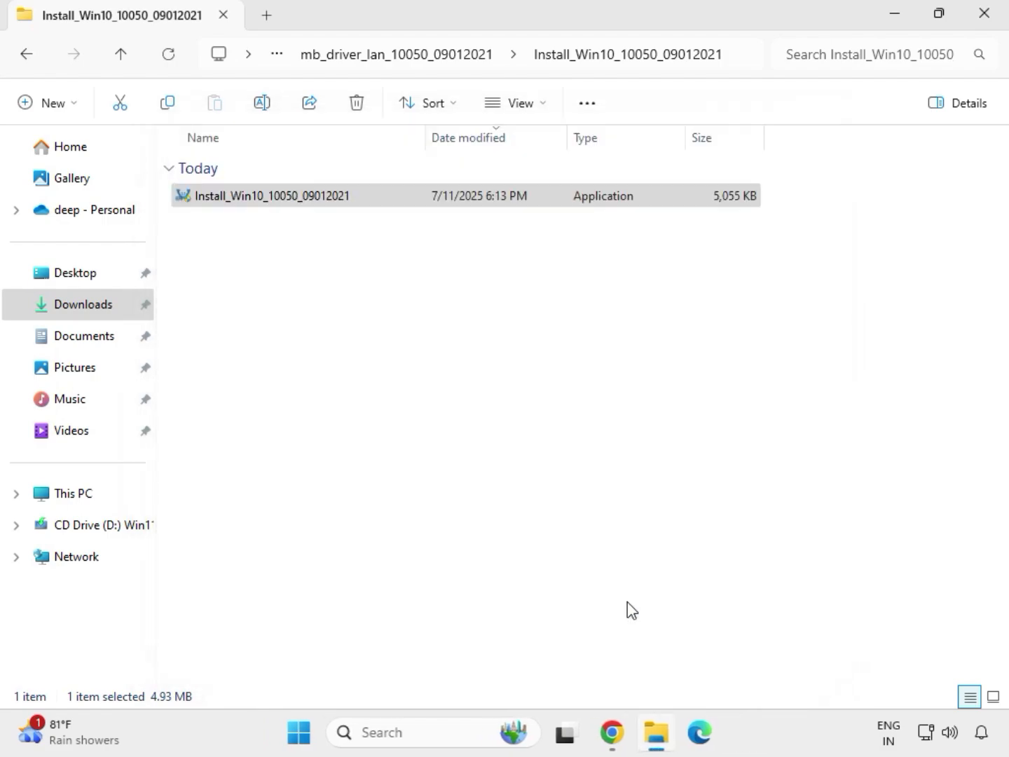
click(32, 59)
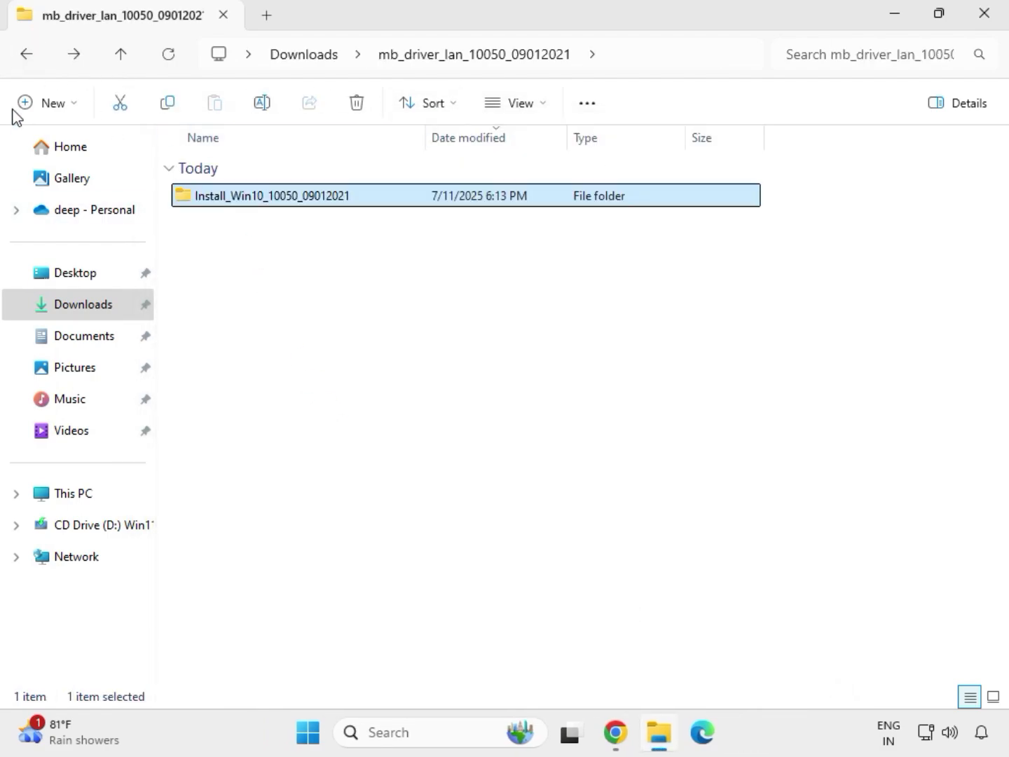
click(21, 56)
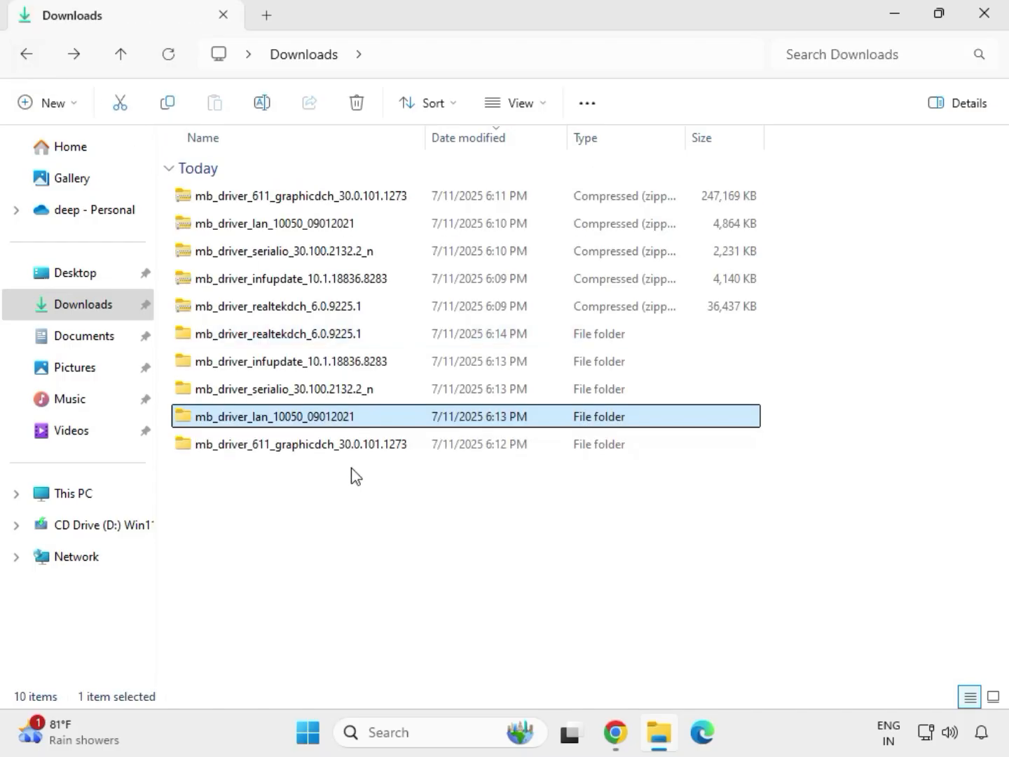
- Try to install Intel Serial IO by running SetupSerialIO as administrator from the extracted mb_driver_serialio_30.100.2132.2_n folder, and return to Downloads after closing setup
double_click(284, 390)
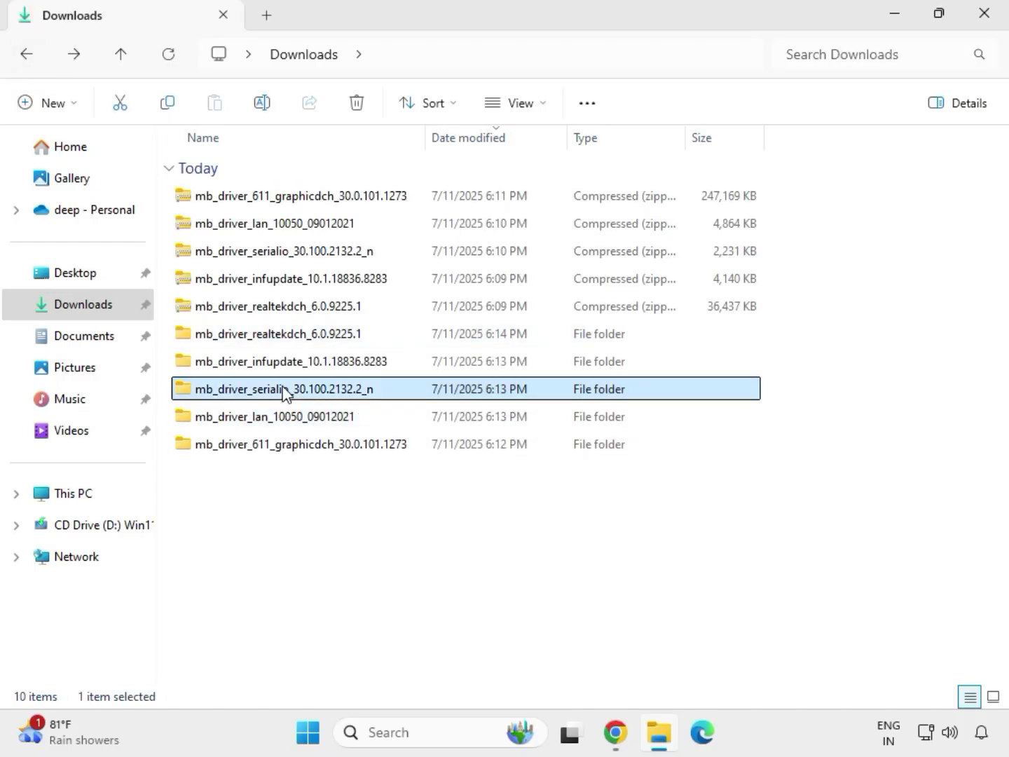
double_click(295, 195)
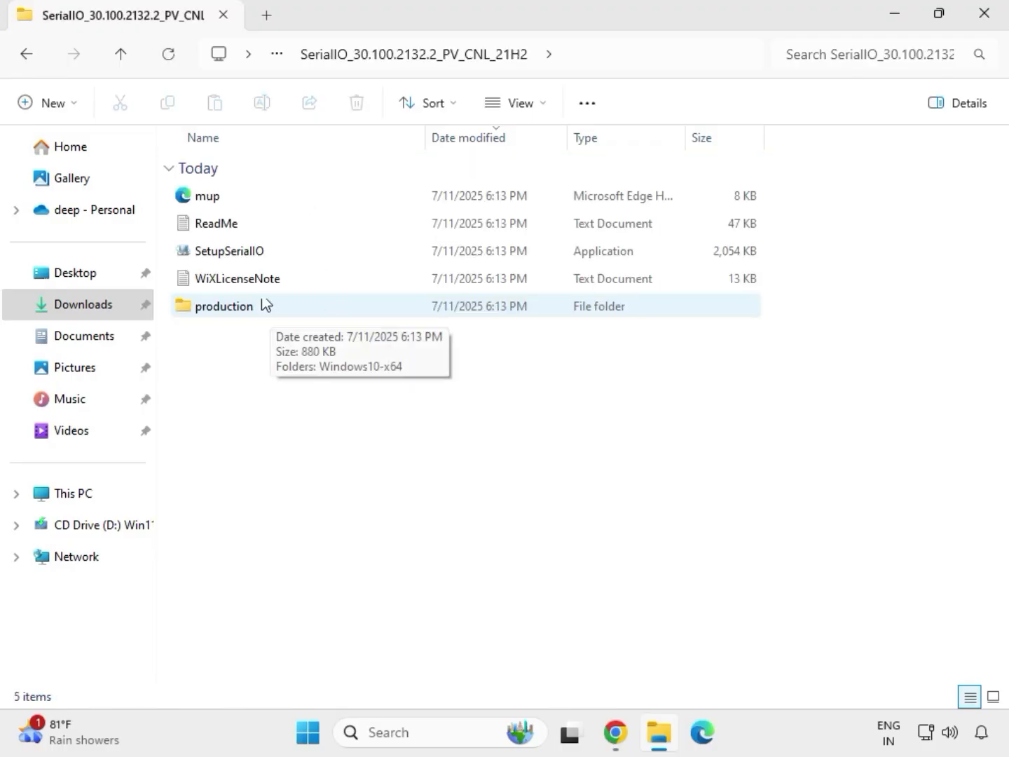
click(254, 260)
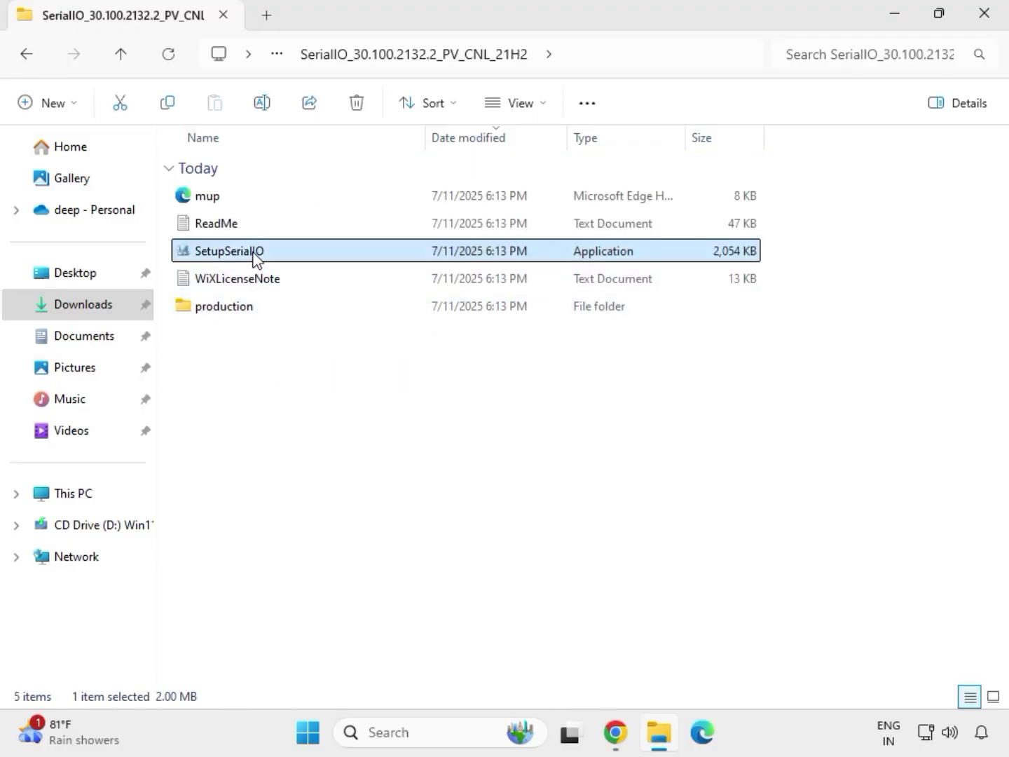
right_click(255, 262)
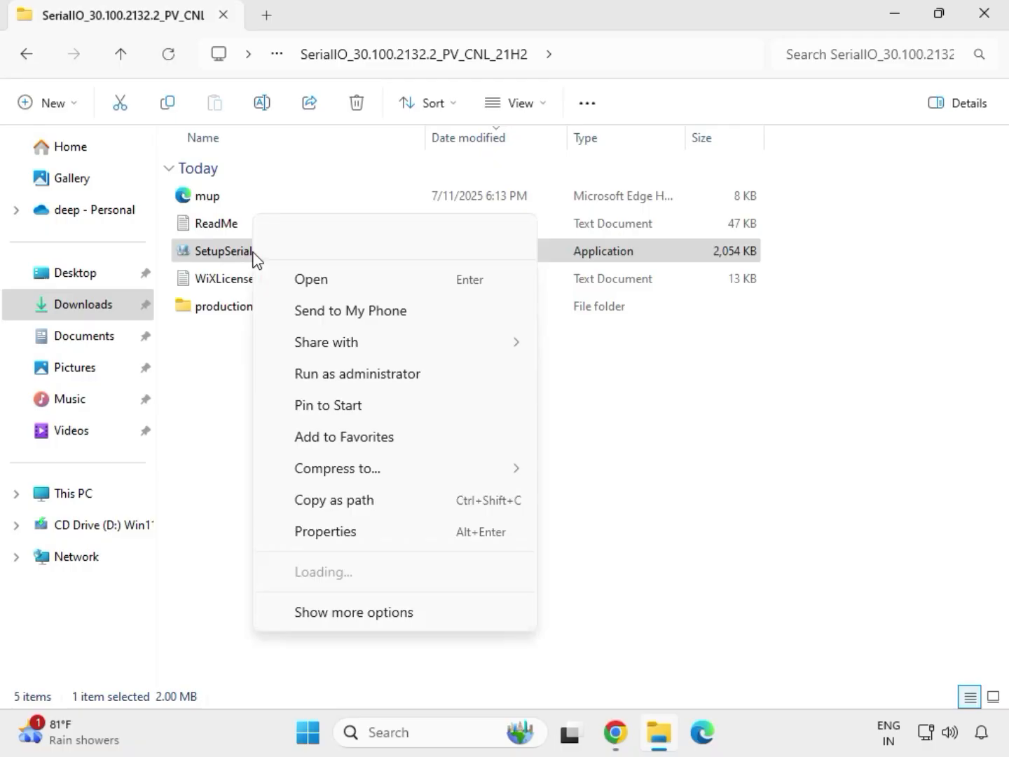
click(353, 380)
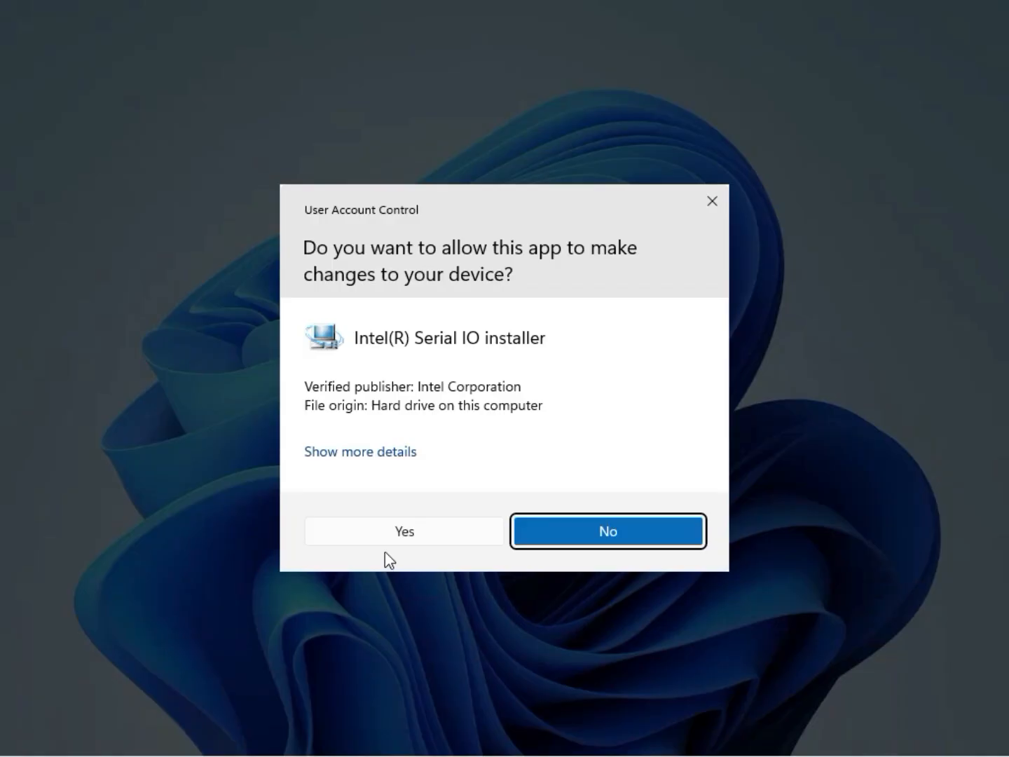
click(399, 534)
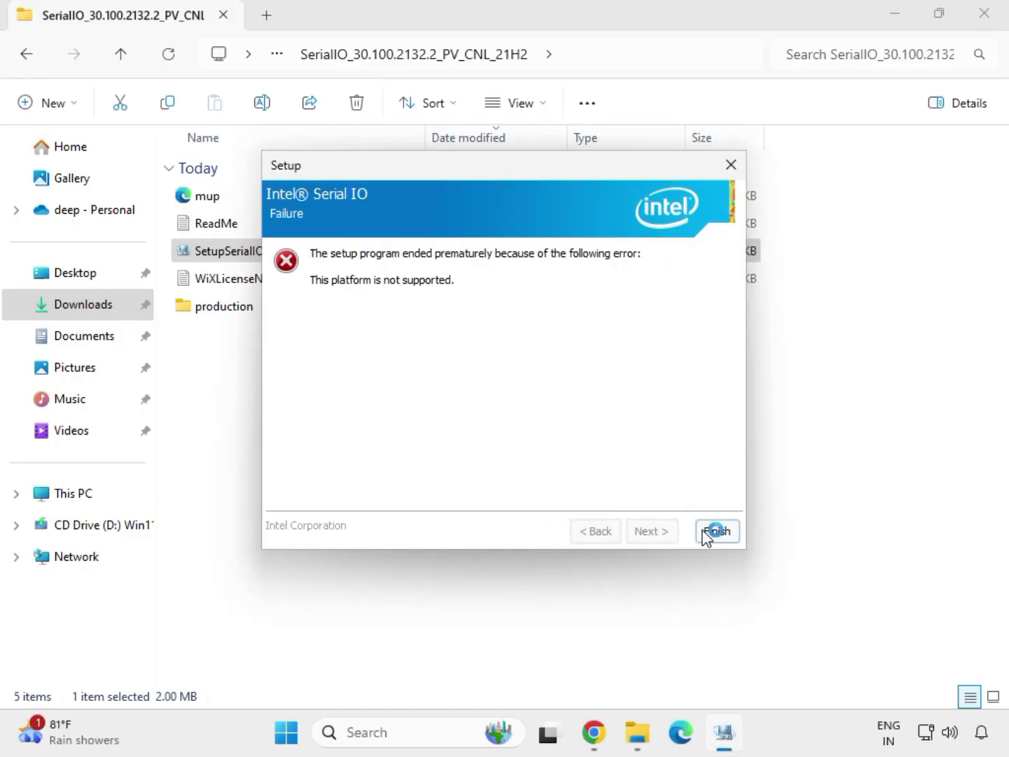
click(716, 534)
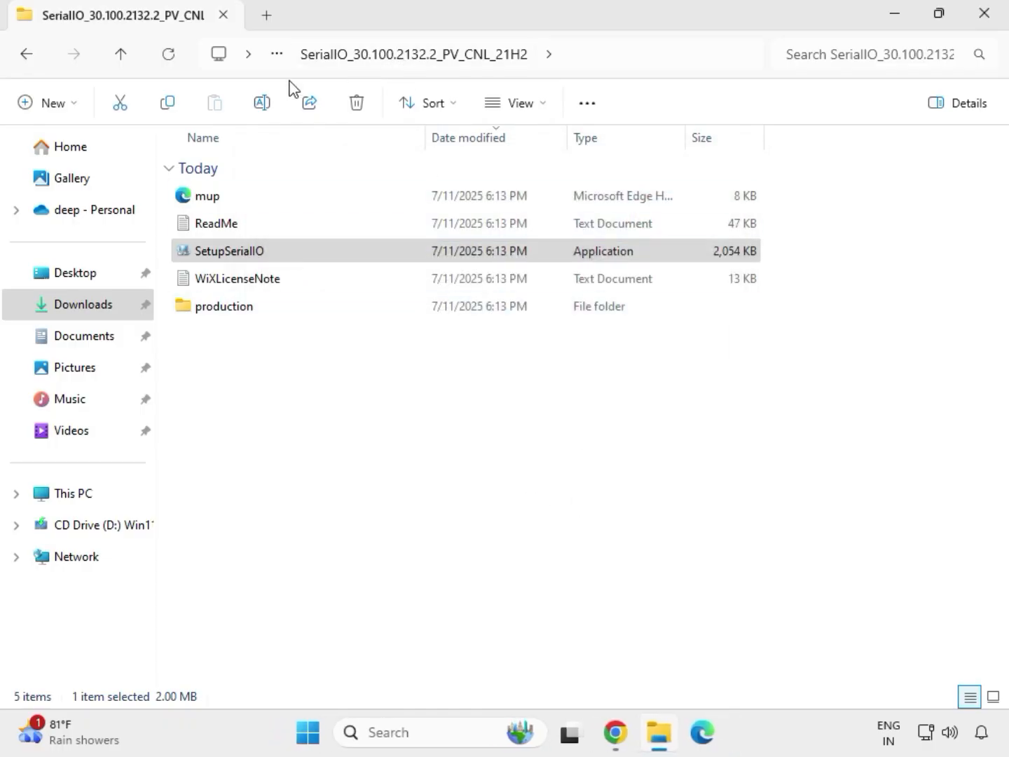
click(31, 59)
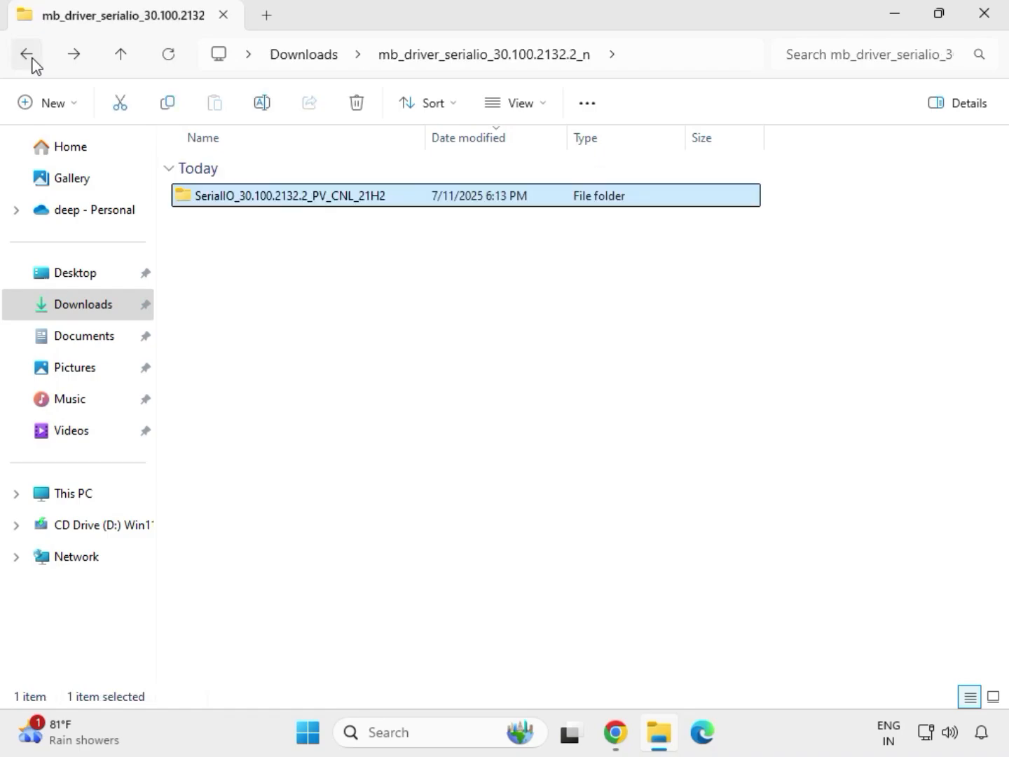
click(32, 59)
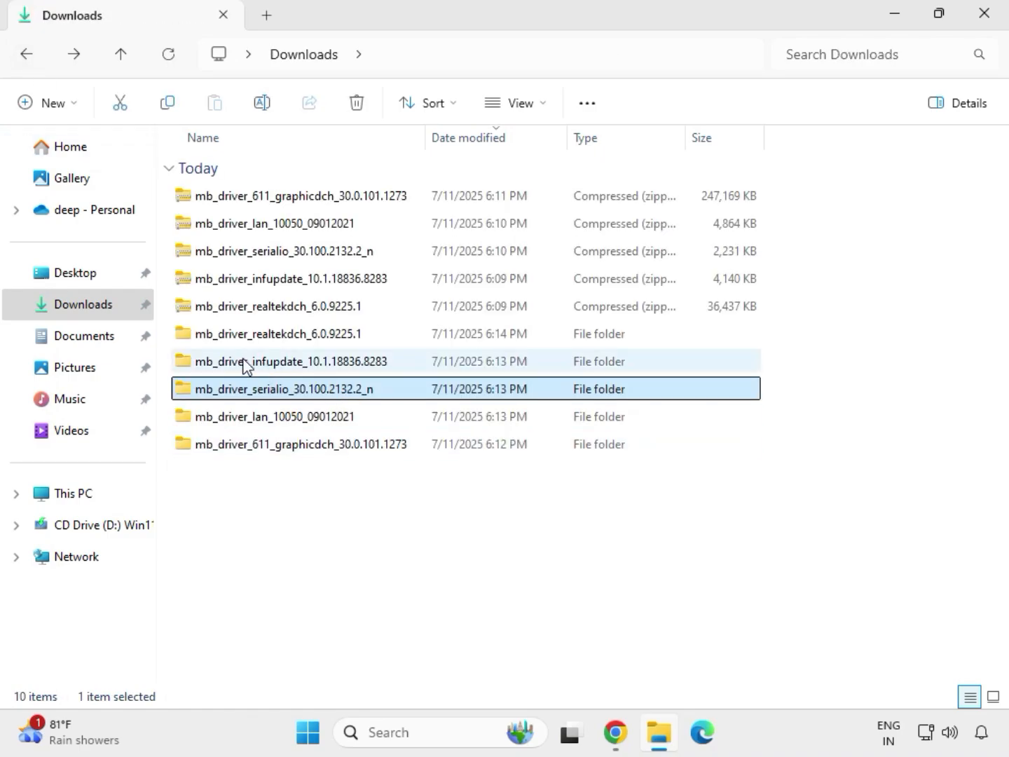
- Run SetupChipset as administrator from Chipset-10.1.18836.8283-Public-MUP inside the extracted mb_driver_infupdate_10.1.18836.8283 folder and allow it to make changes
click(265, 367)
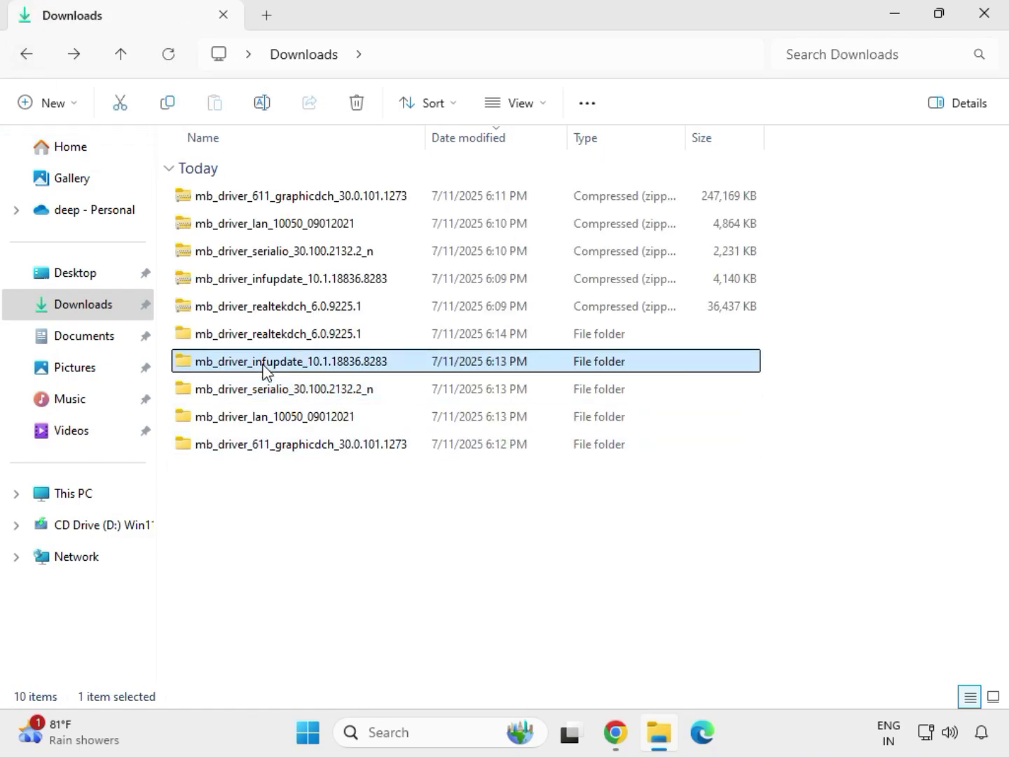
double_click(265, 366)
click(267, 199)
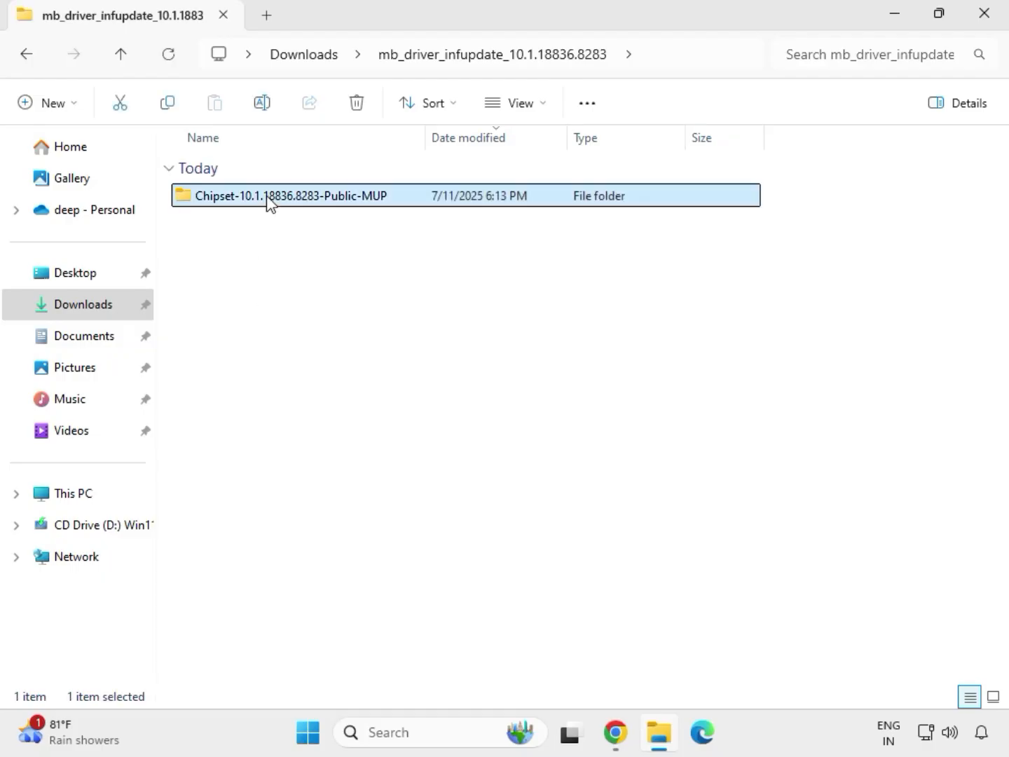
double_click(267, 199)
click(287, 230)
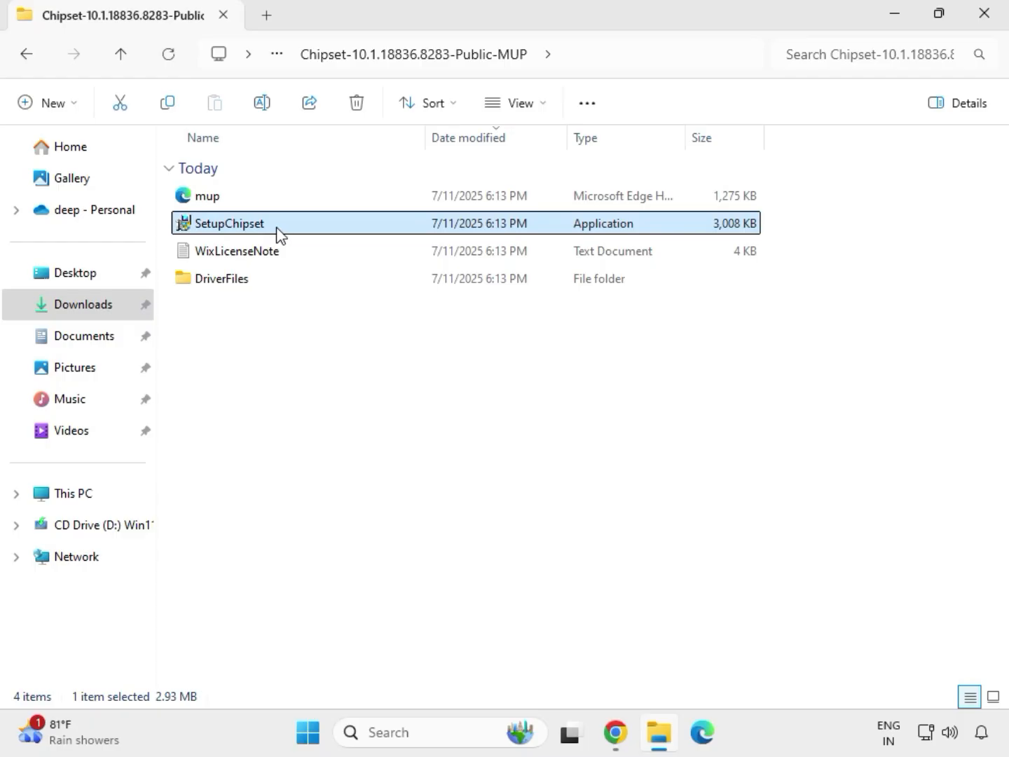
right_click(279, 234)
click(355, 374)
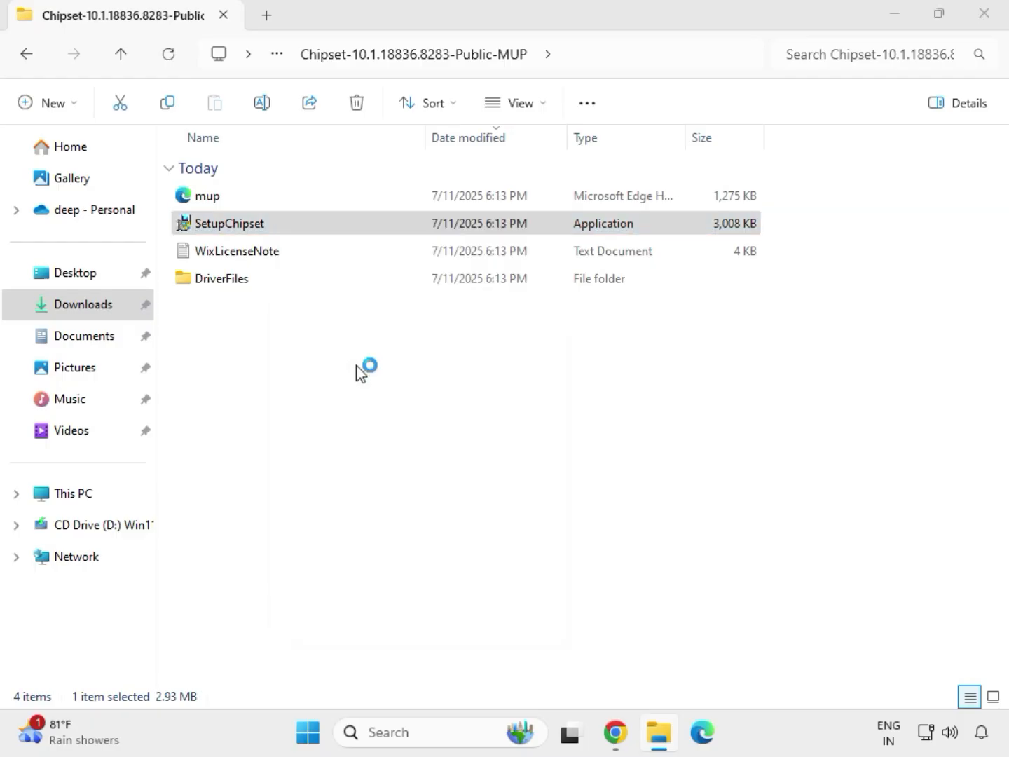
click(400, 542)
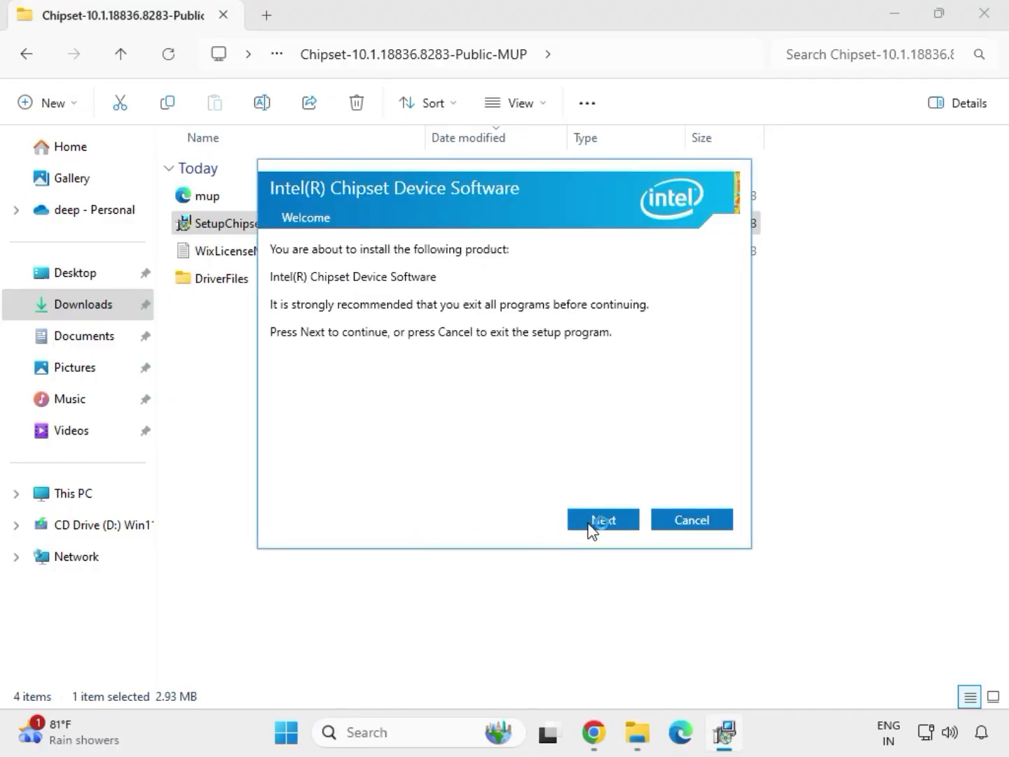
- Try to install the Intel Chipset Device Software, close its setup window and return to the Downloads folder
click(589, 522)
click(585, 523)
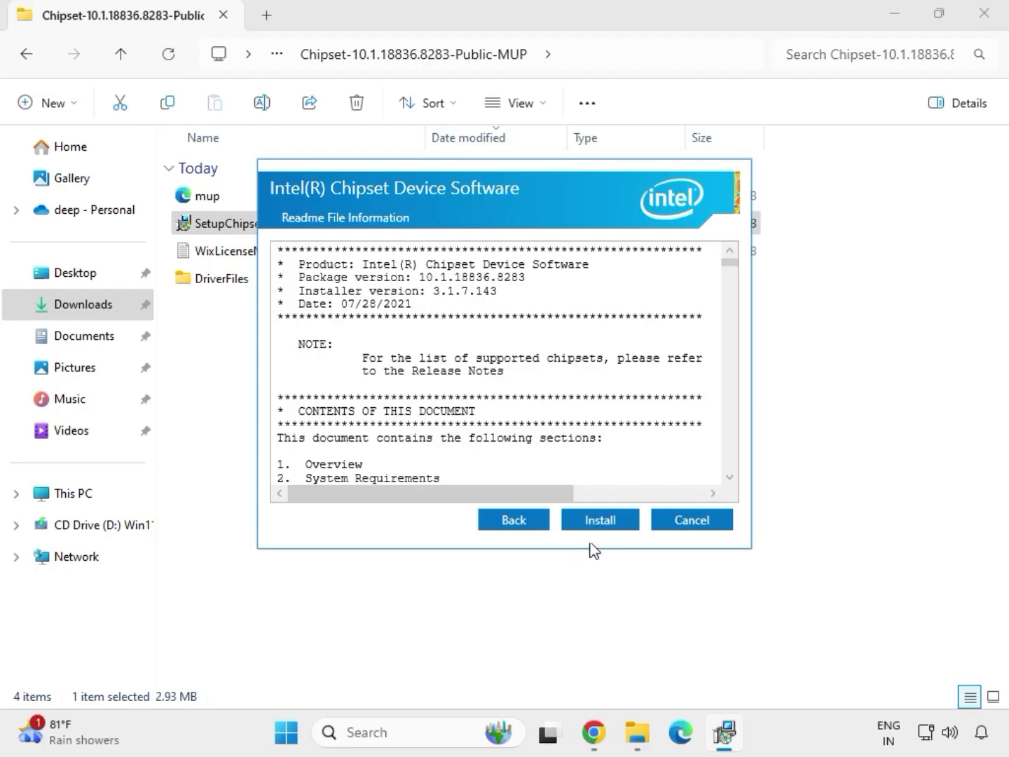
click(619, 525)
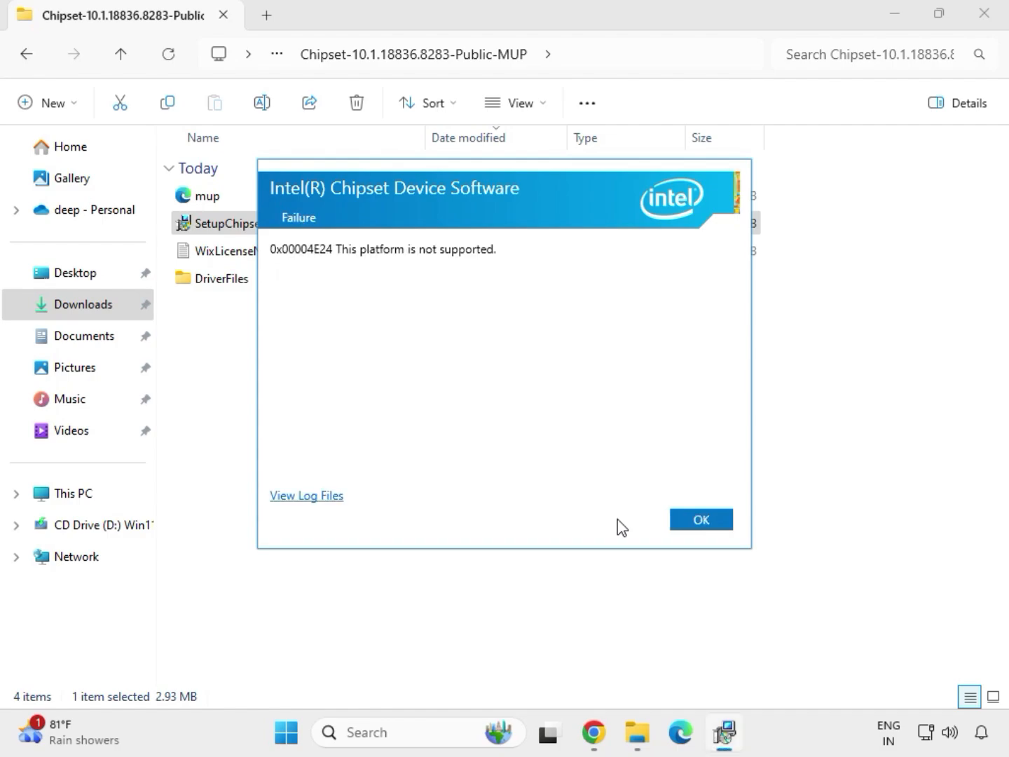
click(681, 524)
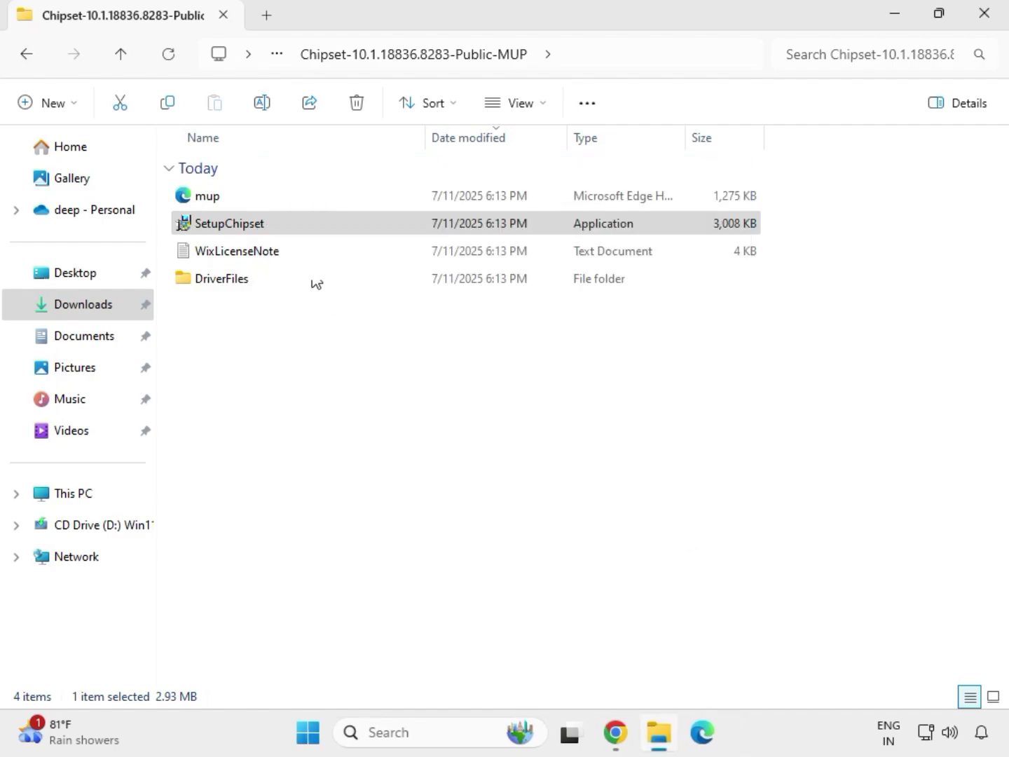
click(326, 223)
key(alt+Left)
key(alt+Left)
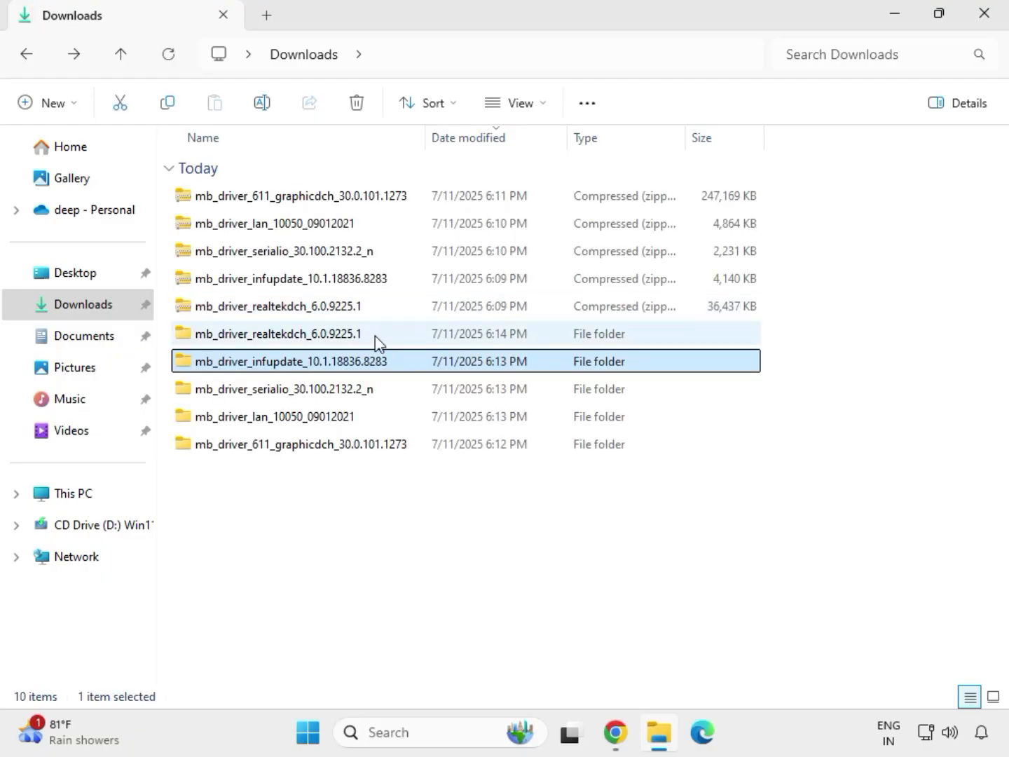
- Run the graphics driver installer as administrator from the extracted mb_driver_611_graphicdch_30.0.101.1273 folder and allow it to make changes to the device
double_click(375, 336)
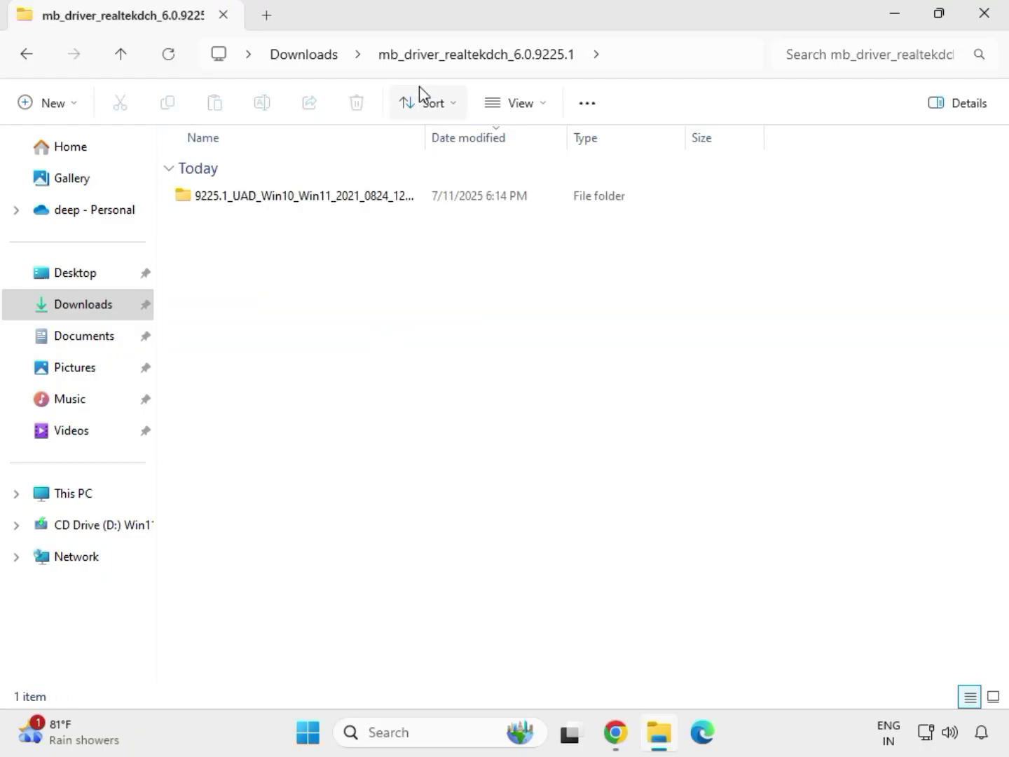
click(312, 62)
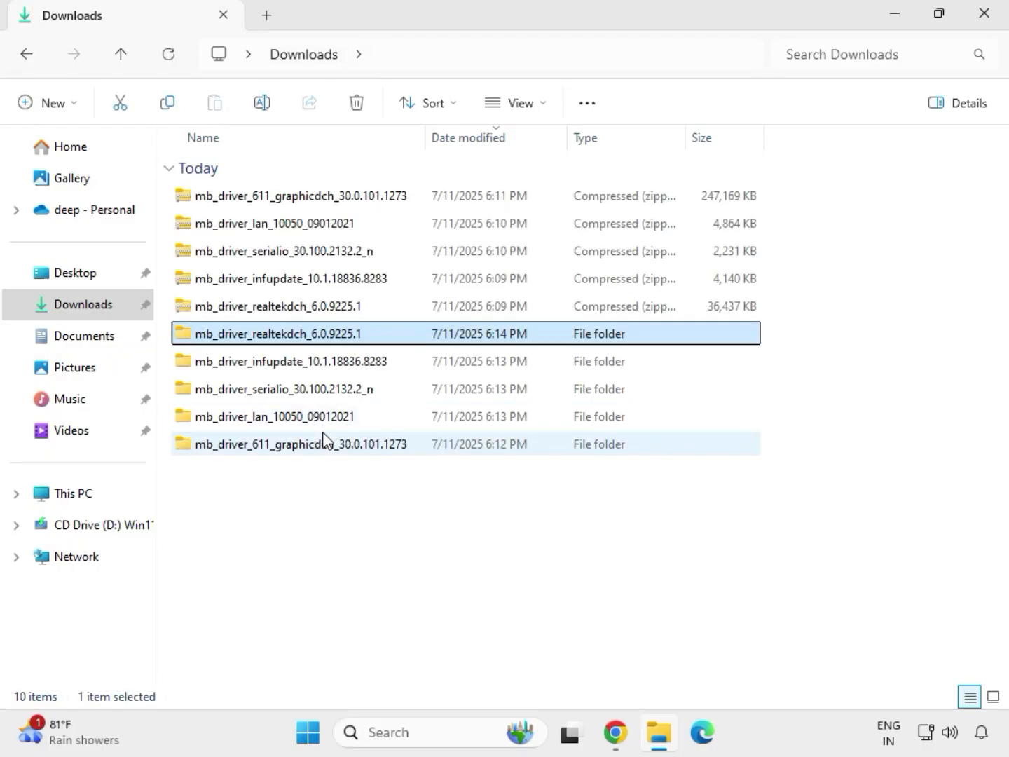
click(290, 448)
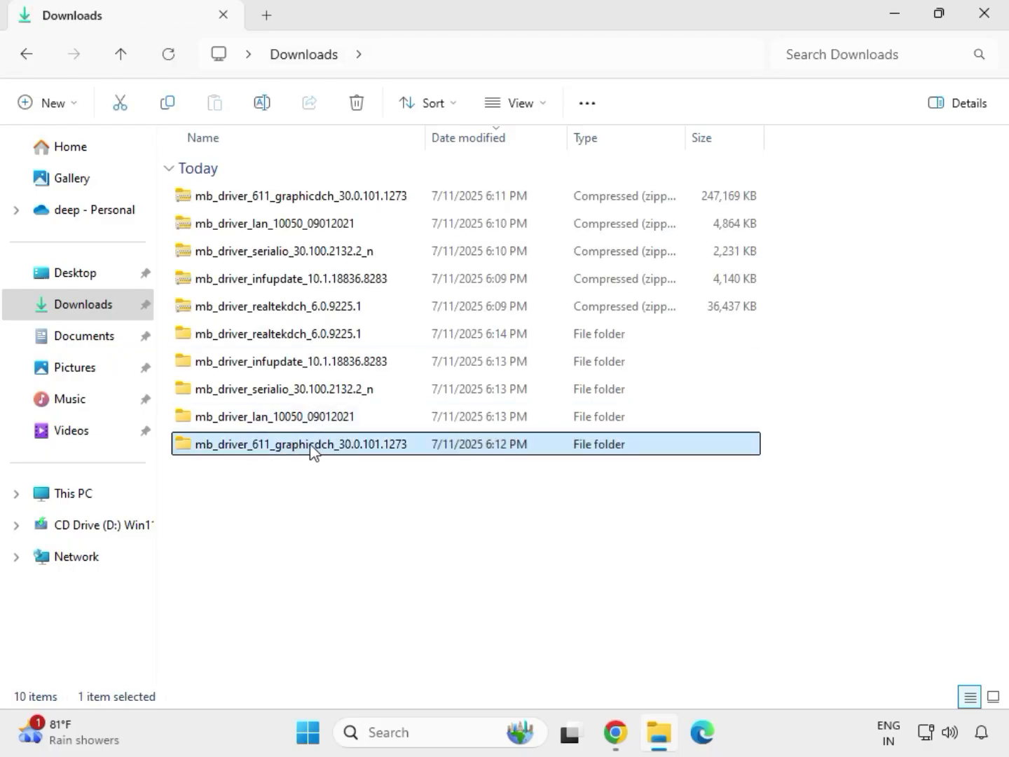
double_click(311, 450)
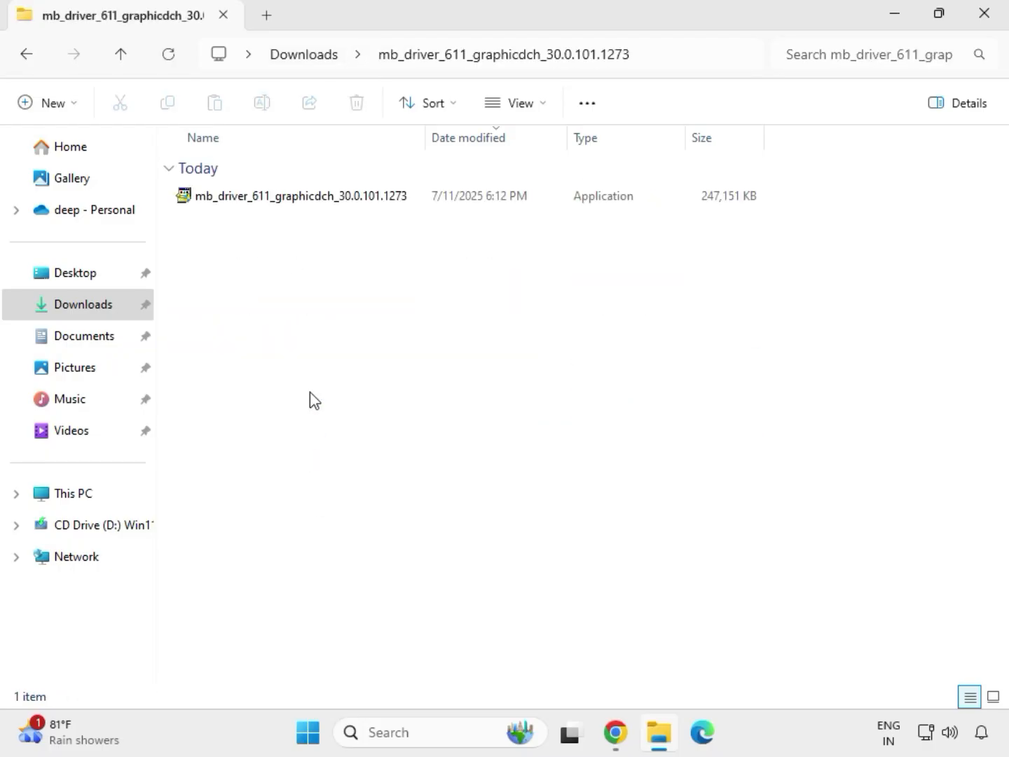
click(278, 198)
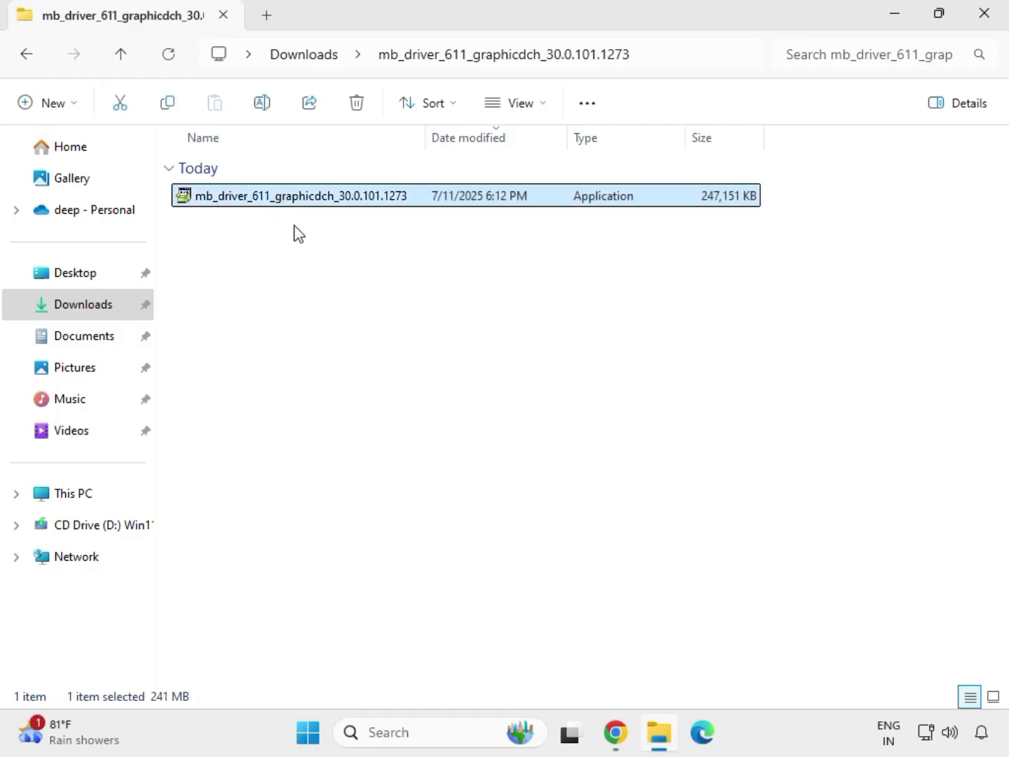
right_click(294, 228)
click(384, 358)
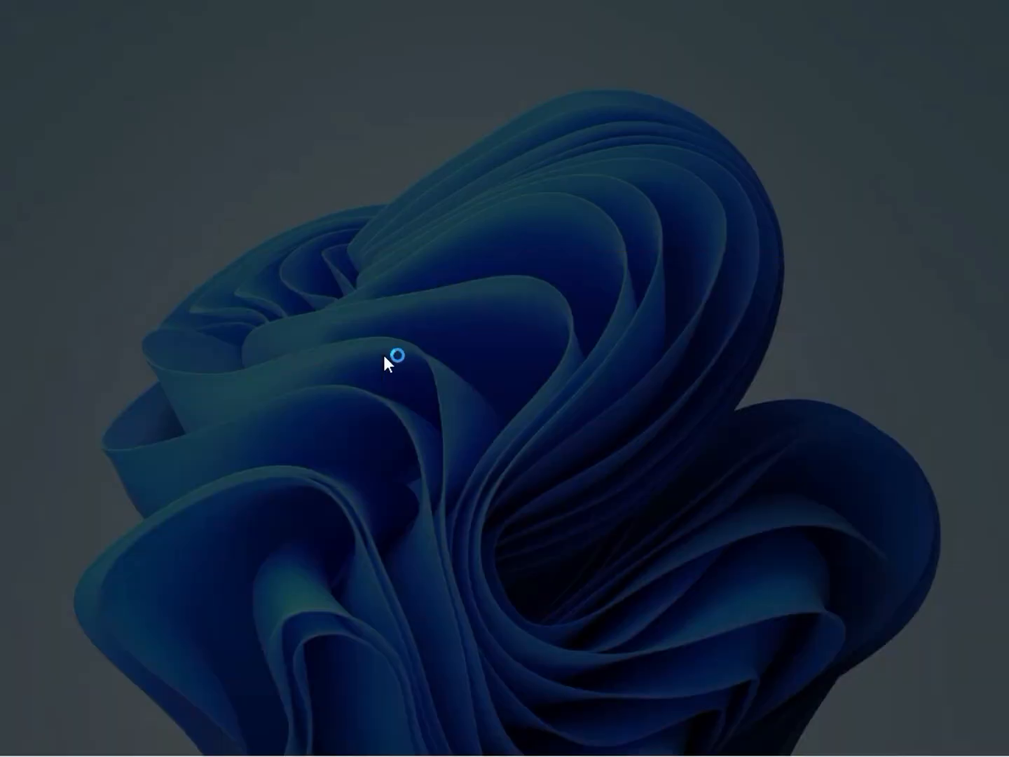
click(388, 533)
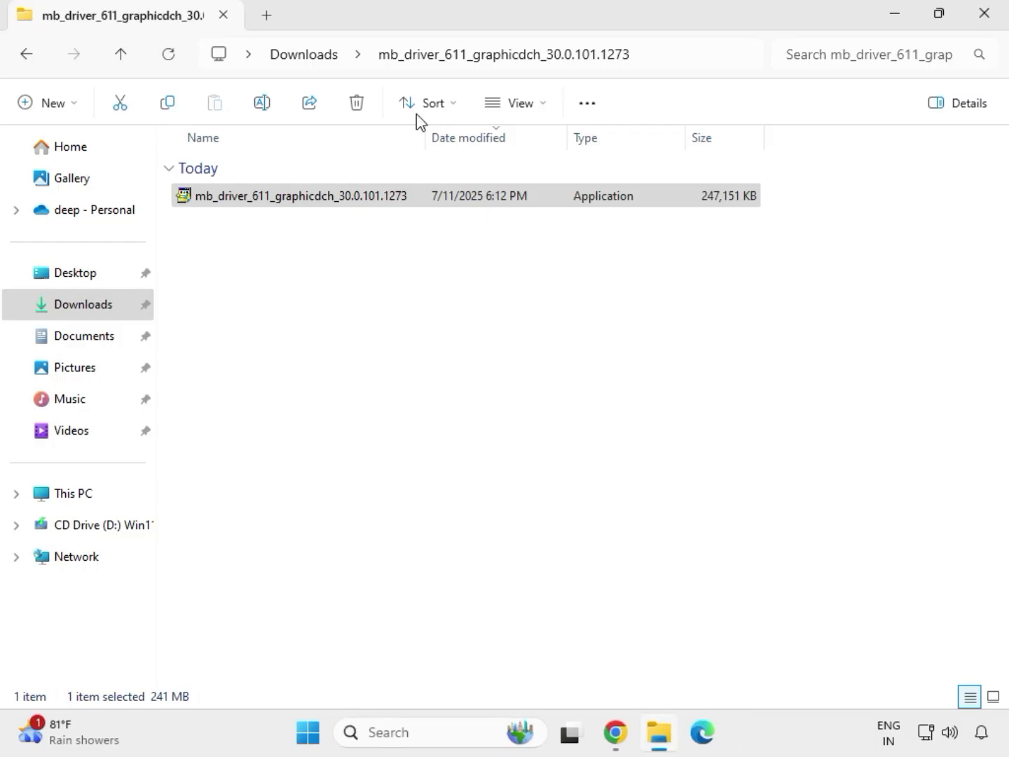
- Run Setup as administrator from the 9225.1_UAD_Win10_Win11 folder inside Downloads' extracted mb_driver_realtekdch_6.0.9225.1 folder and allow it to make changes
click(314, 56)
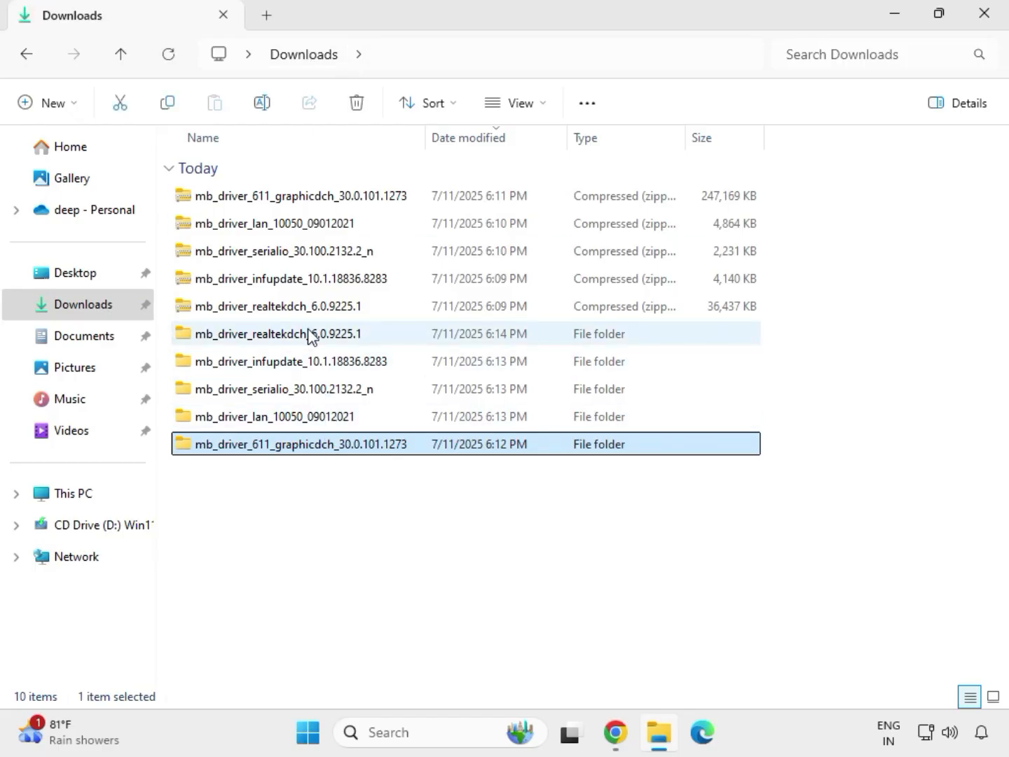
double_click(311, 337)
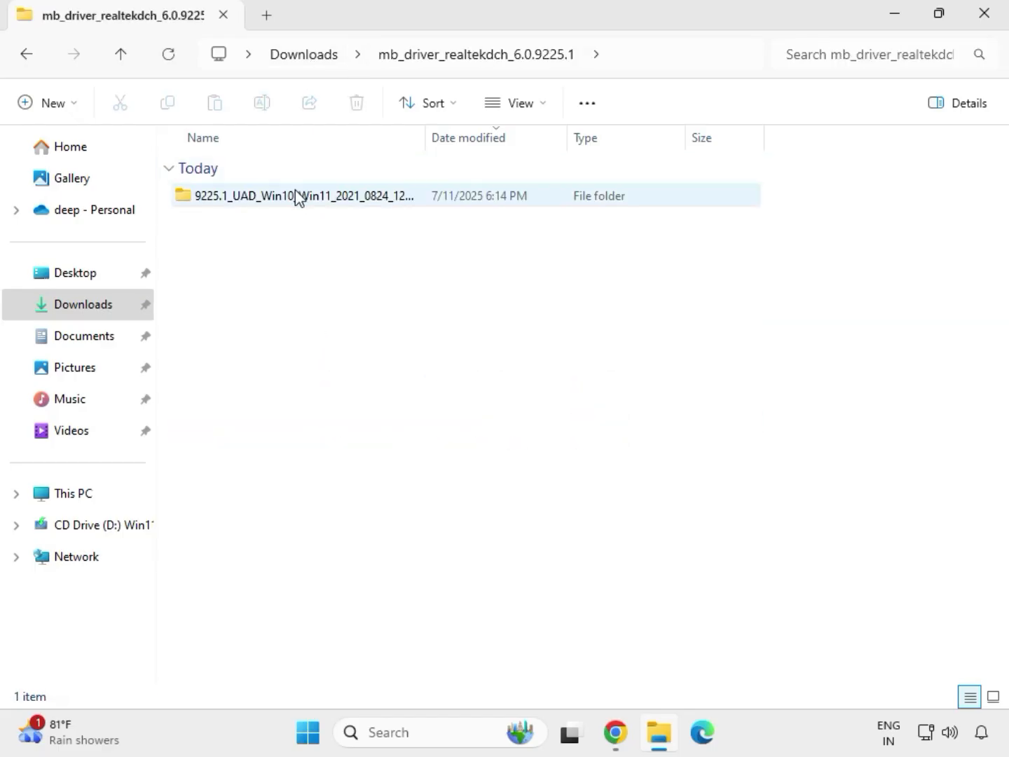
double_click(294, 192)
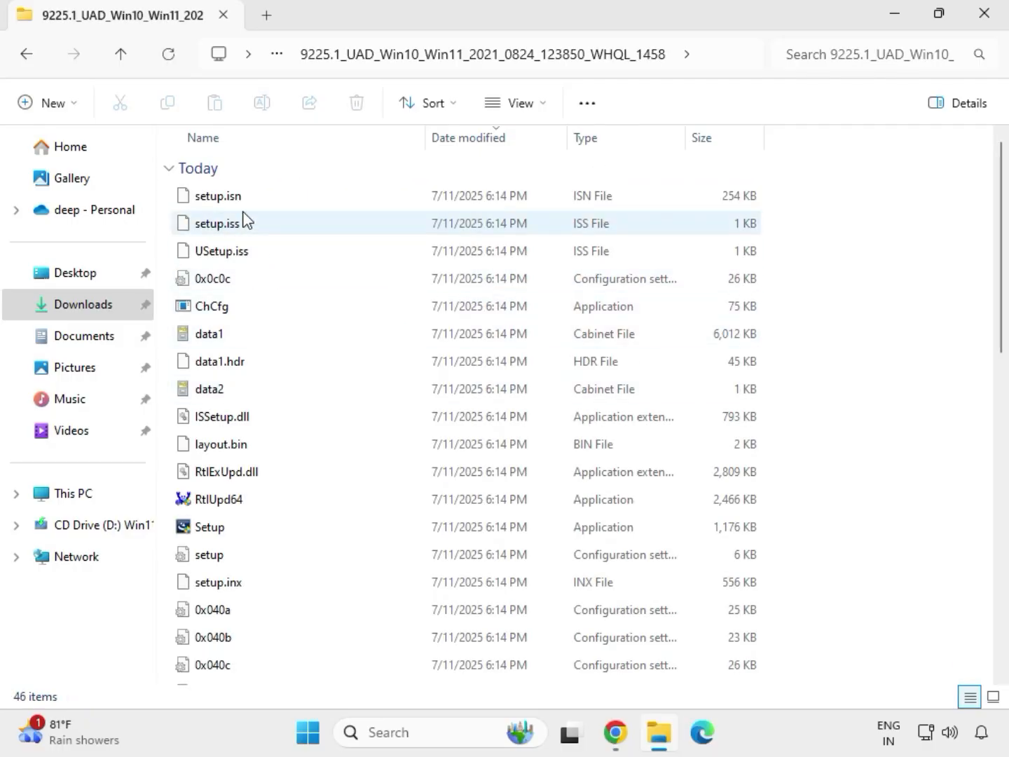
click(272, 530)
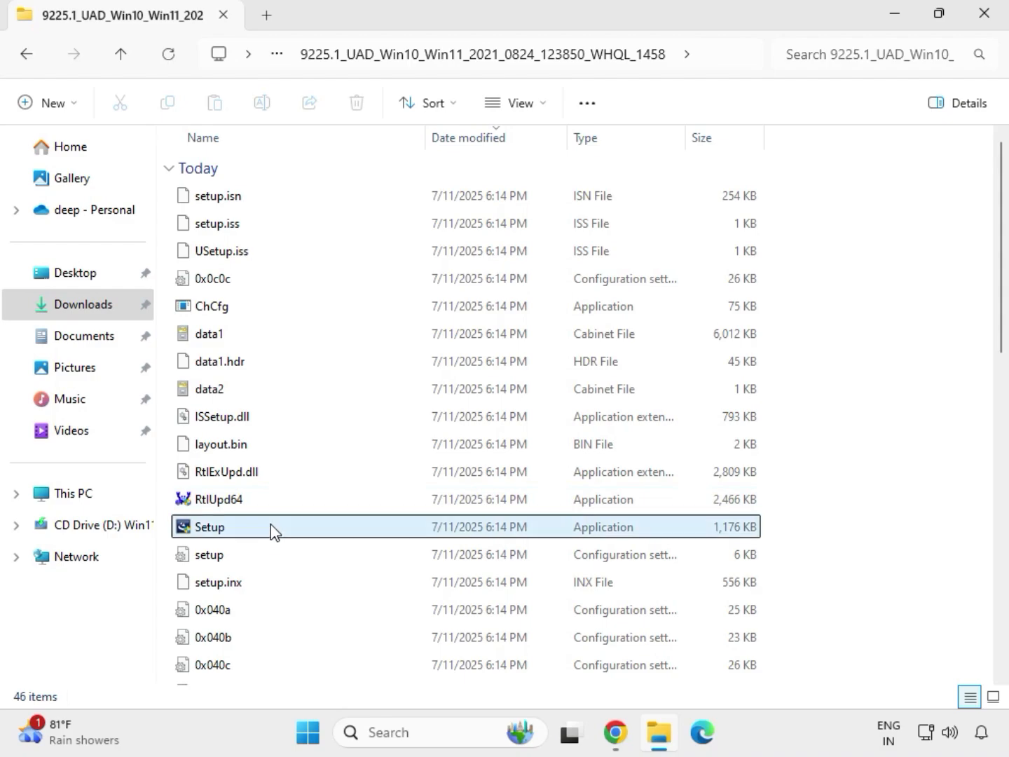
right_click(232, 536)
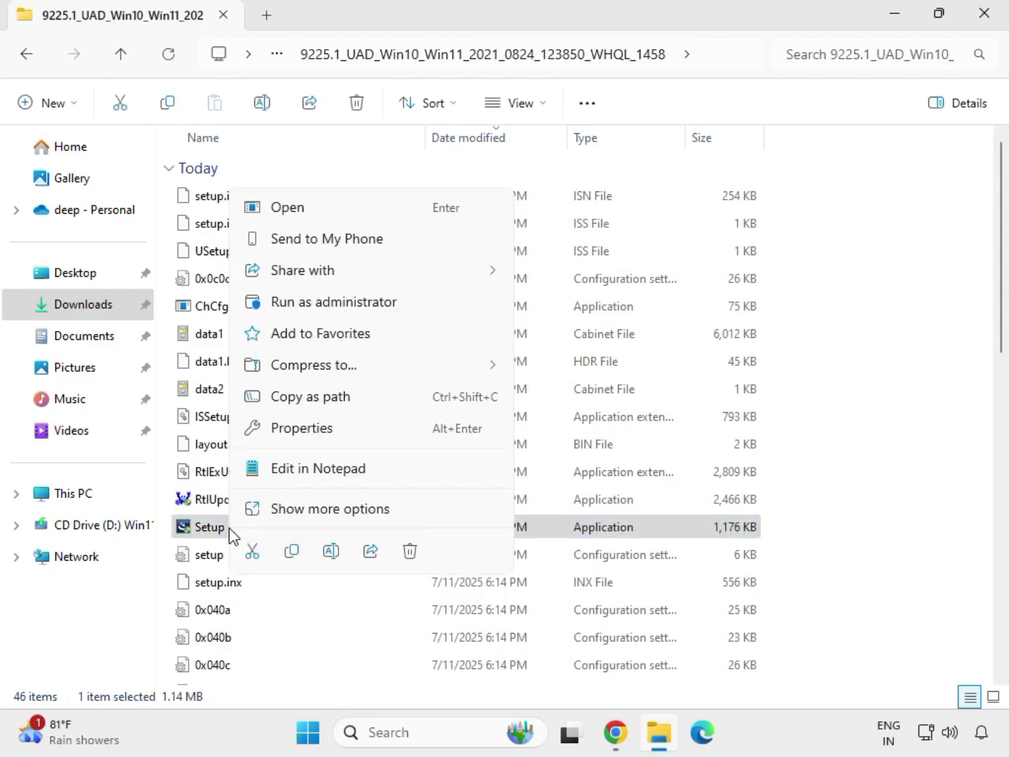
click(315, 301)
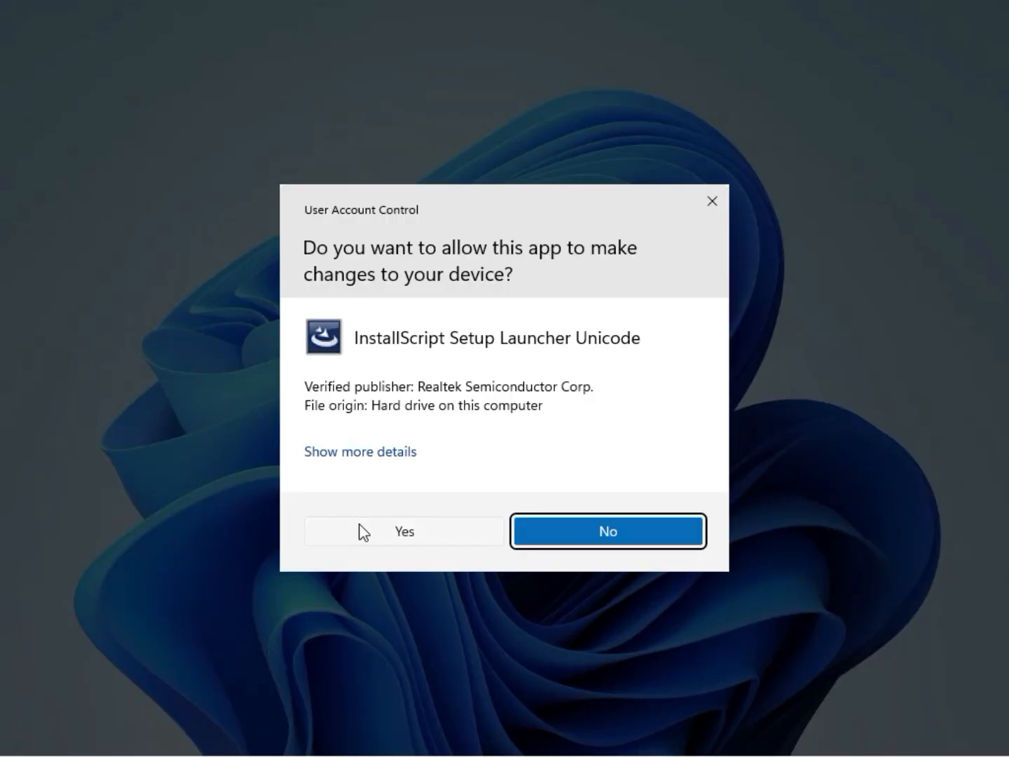
click(361, 532)
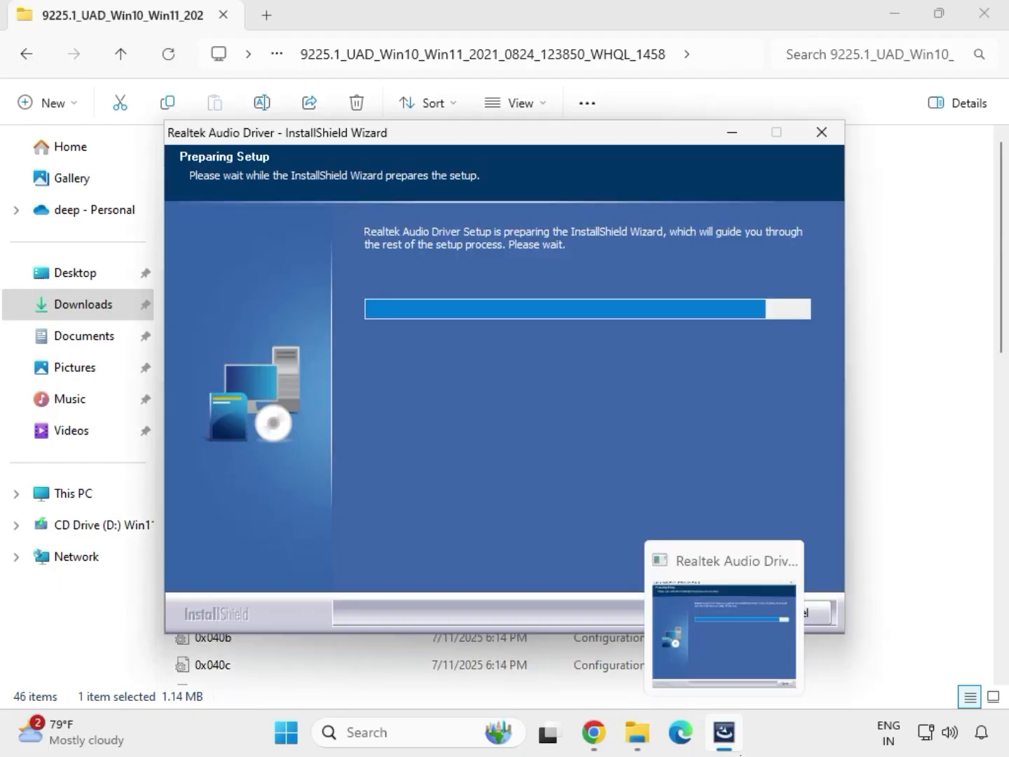
- Proceed through the Realtek Audio Driver 6.0.9225.1 setup wizard and finish it
click(667, 623)
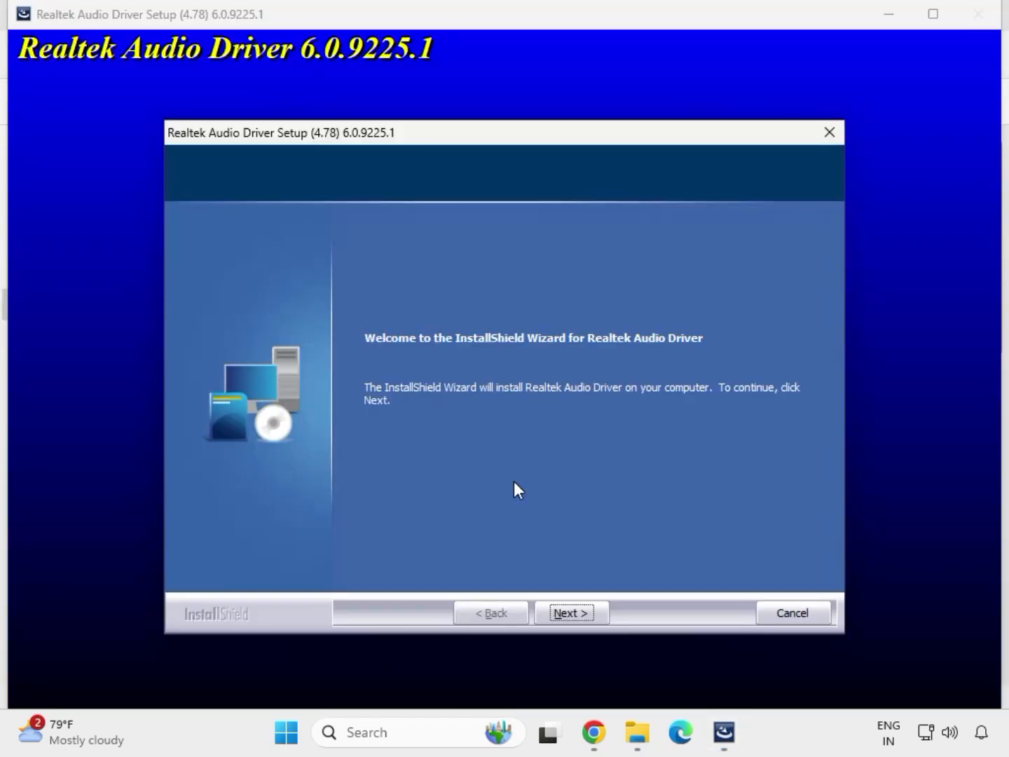
click(570, 612)
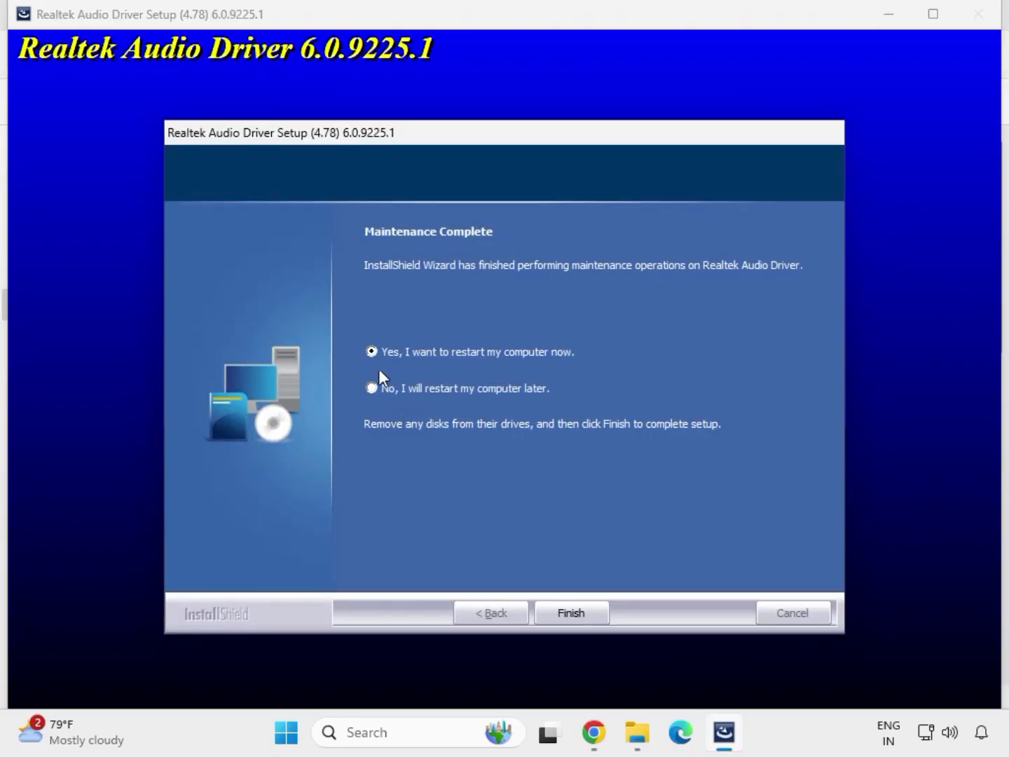
click(567, 611)
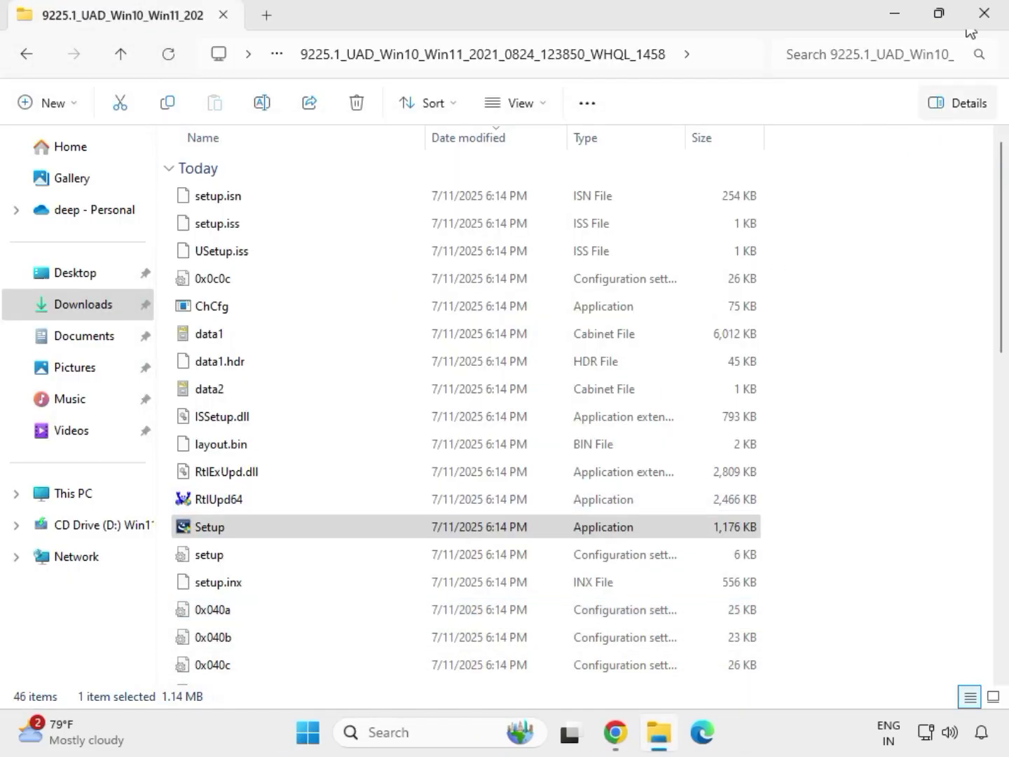